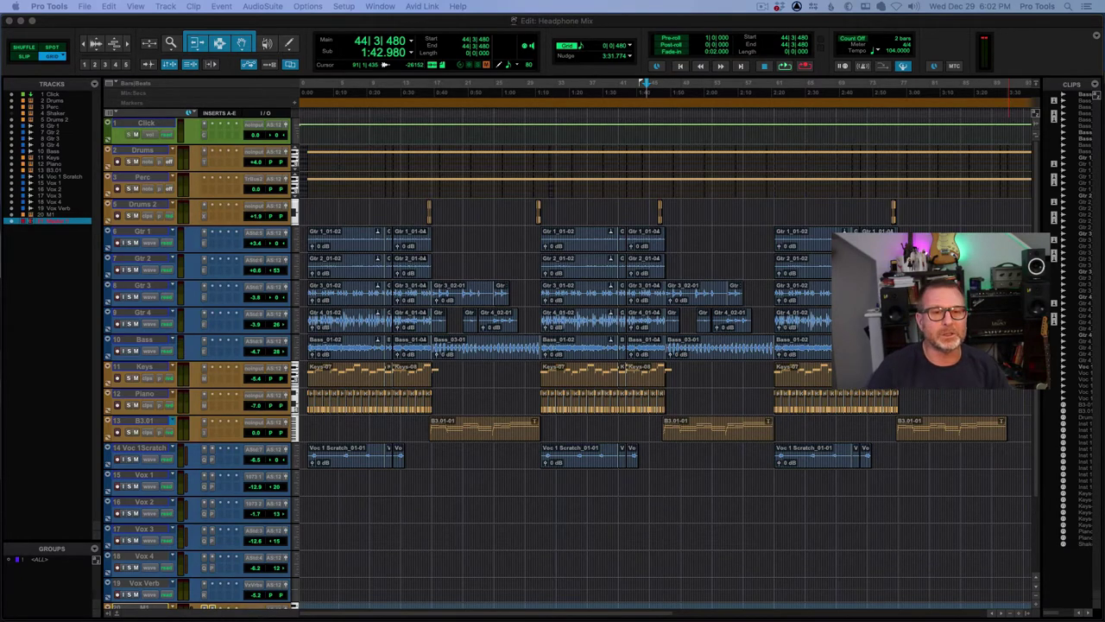
# - Open the Headphone Mix session's Mix window and select all tracks except Master 1
pyautogui.click(1023, 60)
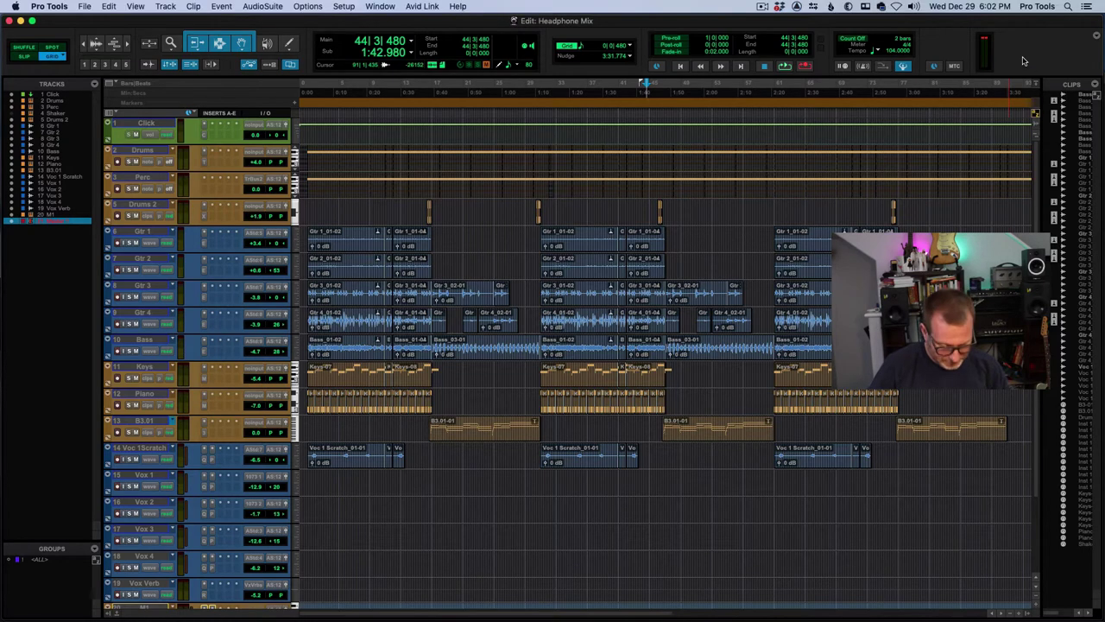
pyautogui.press('super+equal')
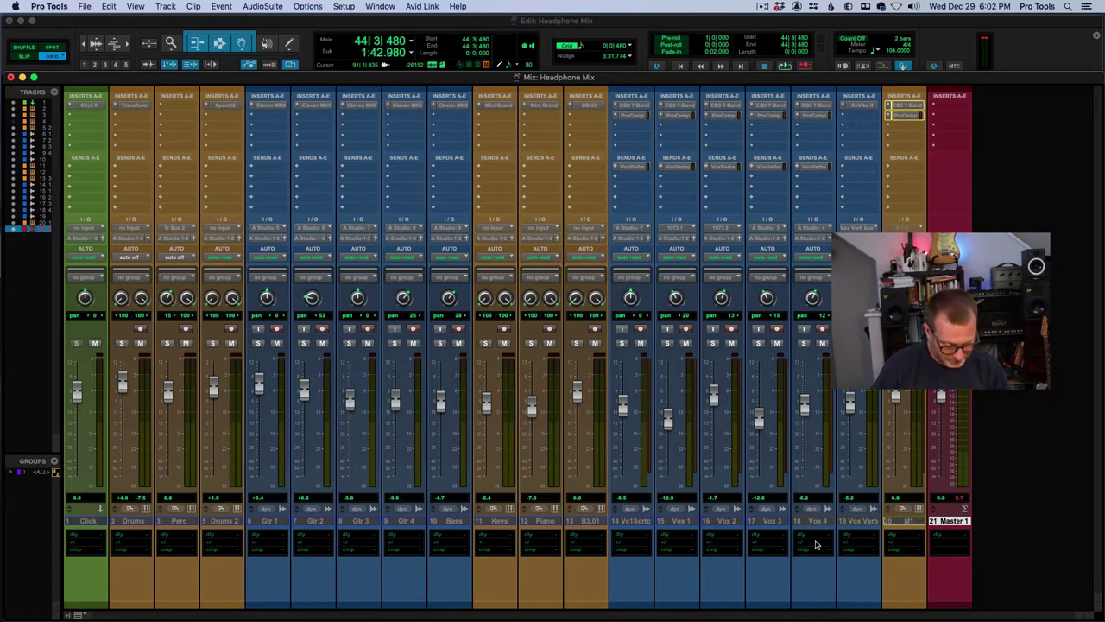
pyautogui.keyDown('alt'); pyautogui.click(642, 522); pyautogui.keyUp('alt')
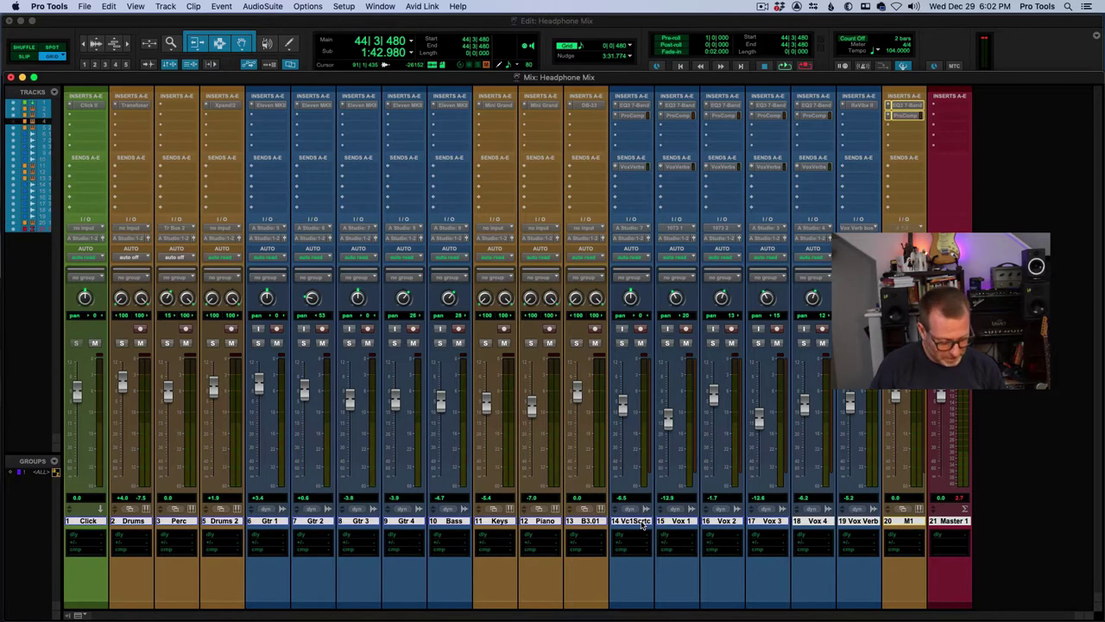
pyautogui.keyDown('super'); pyautogui.click(957, 522); pyautogui.keyUp('super')
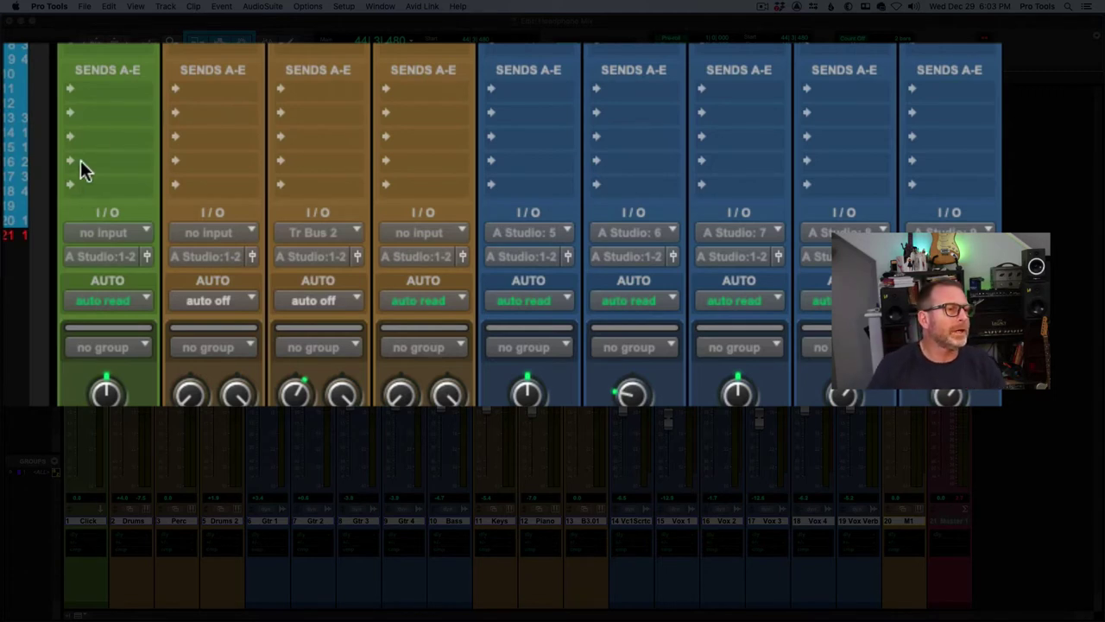
# - Enable the Sends F-J section in the mixer's strip view options
pyautogui.click(114, 66)
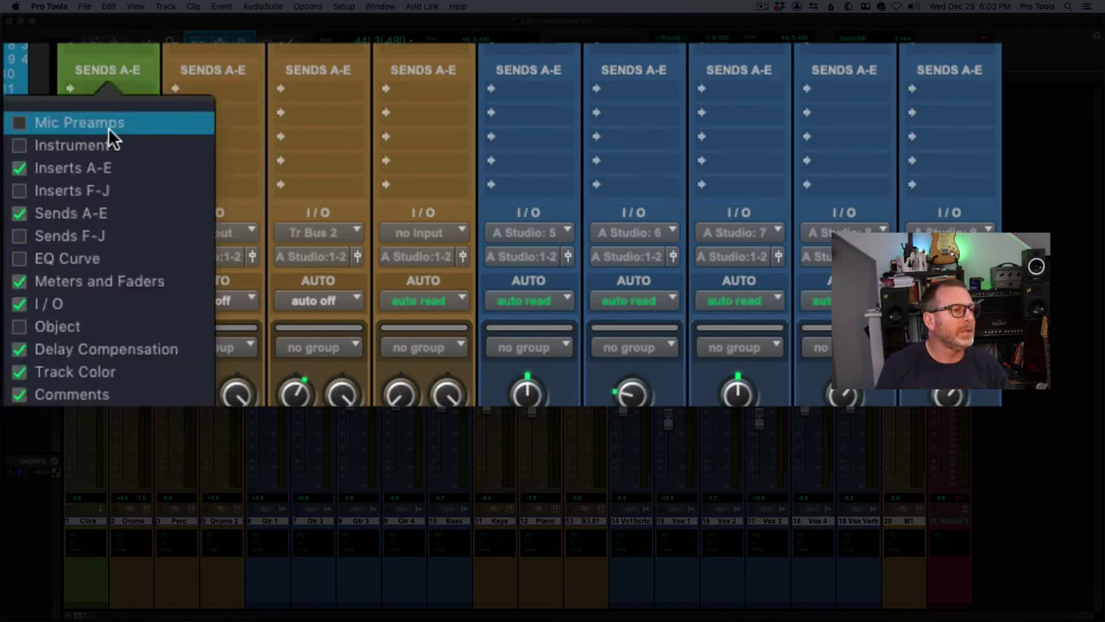
pyautogui.click(37, 235)
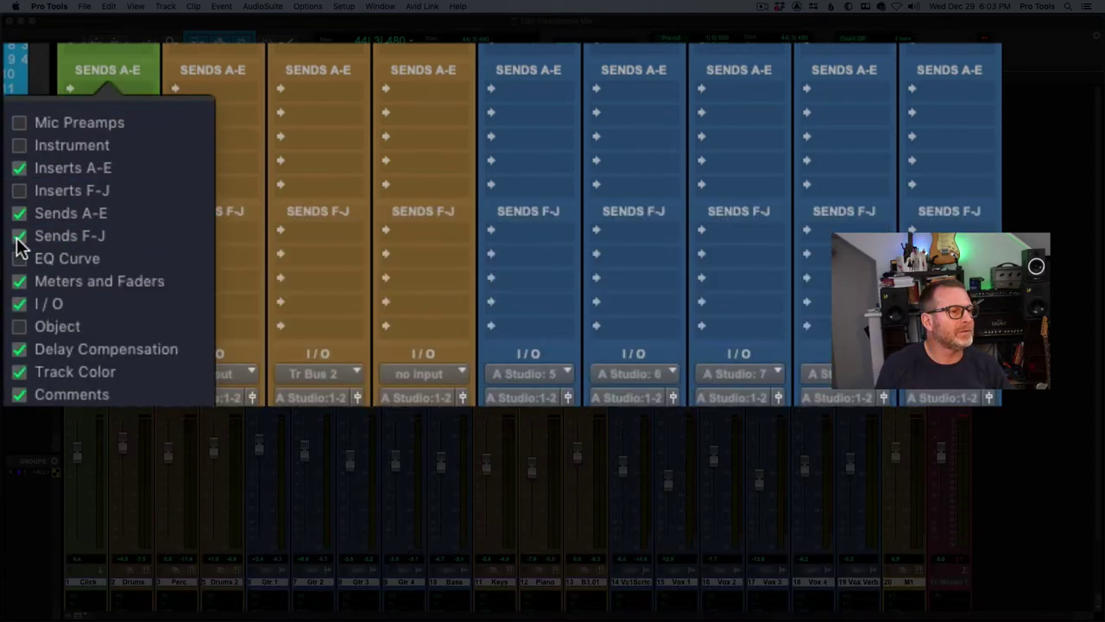
pyautogui.click(437, 263)
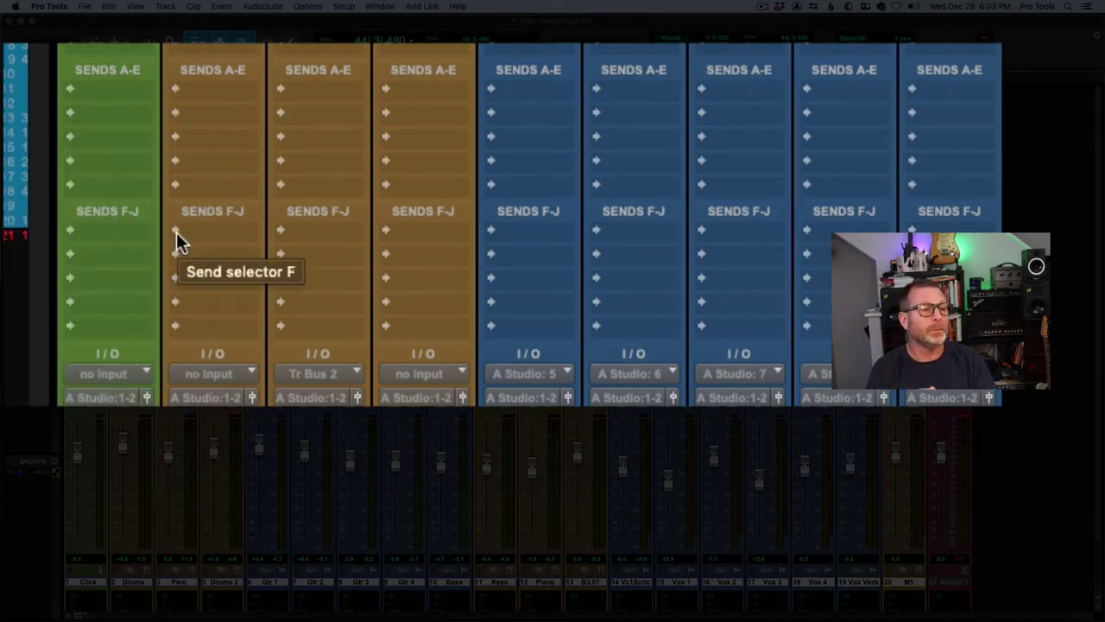
# - Assign send F on all selected tracks to the A Studio 3-4 (Stereo) output
pyautogui.click(73, 234)
pyautogui.moveTo(104, 230)
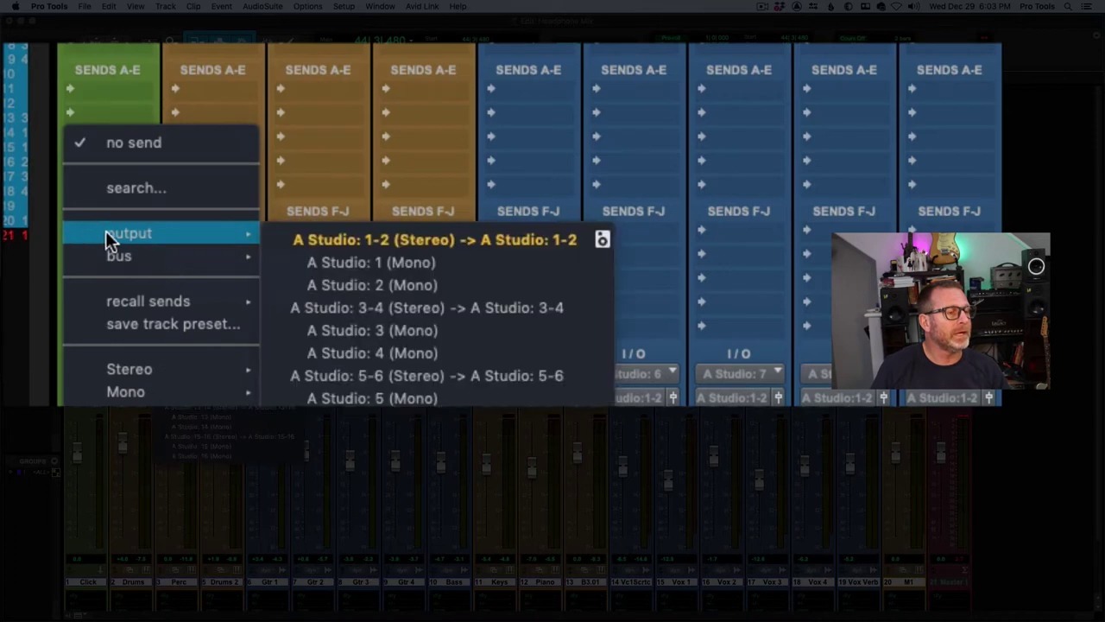
pyautogui.keyDown('alt'); pyautogui.click(496, 308); pyautogui.keyUp('alt')
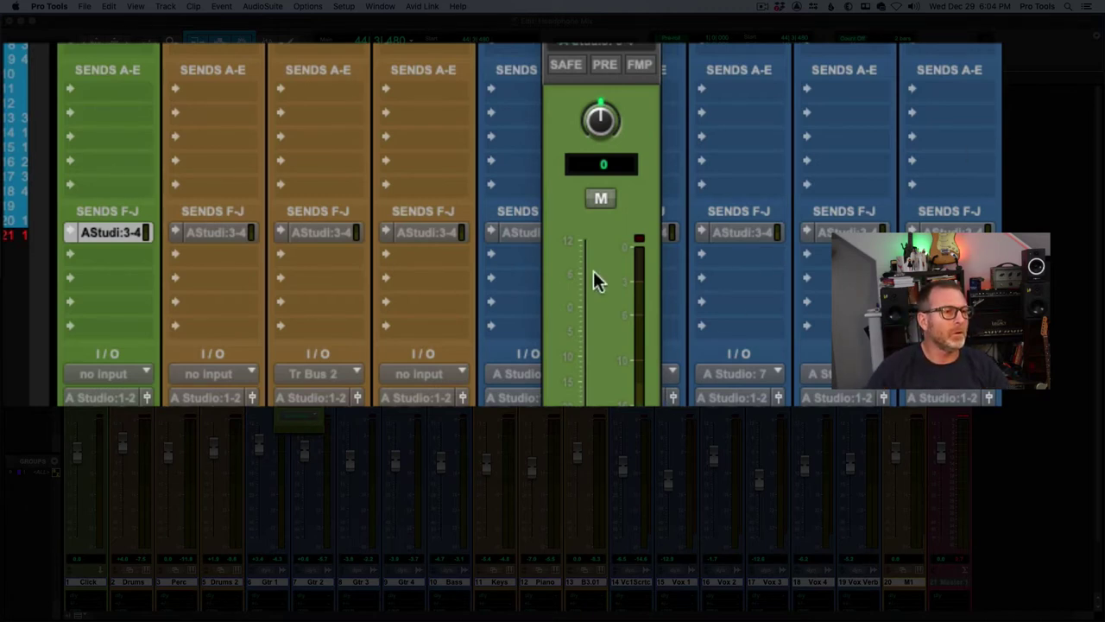
pyautogui.click(415, 213)
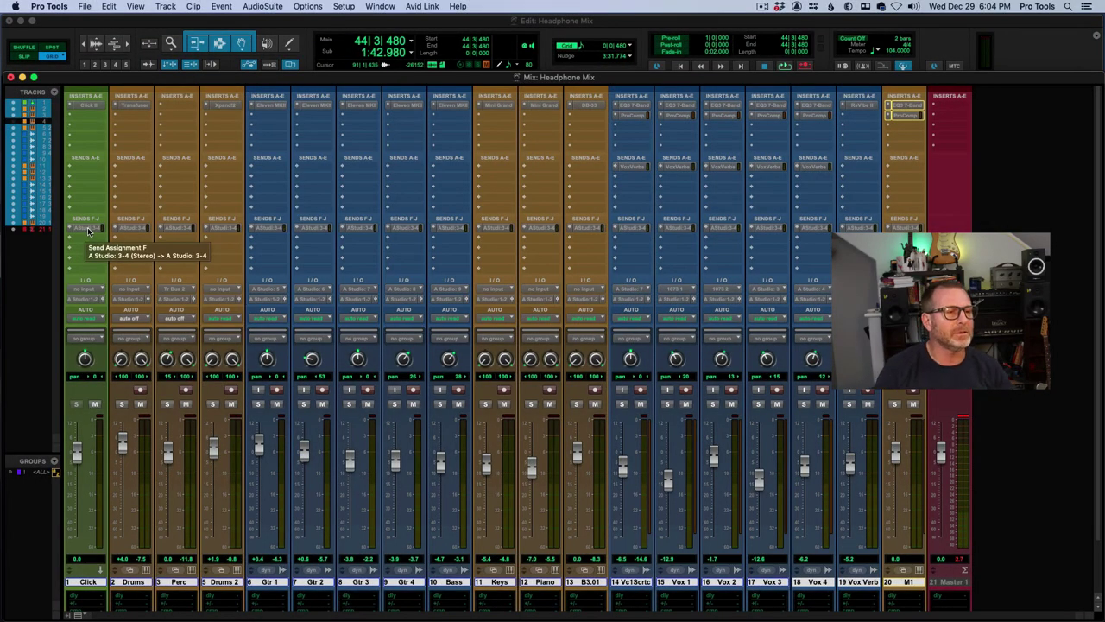
# - Turn on View > Expanded Sends > Send F to reveal send F level and pan
pyautogui.click(136, 6)
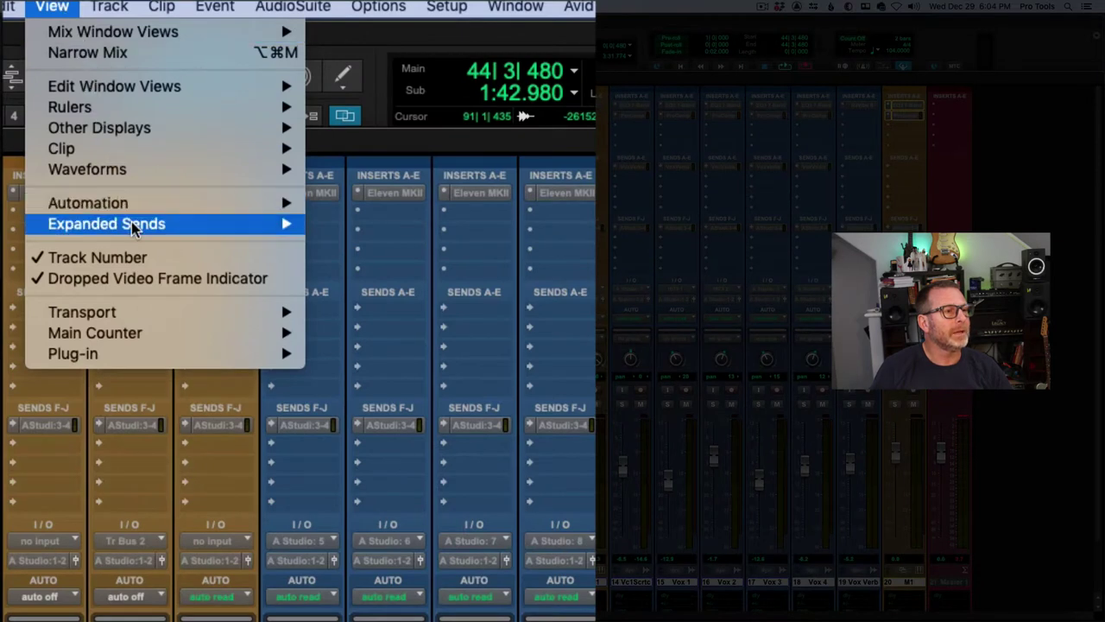
pyautogui.moveTo(135, 225)
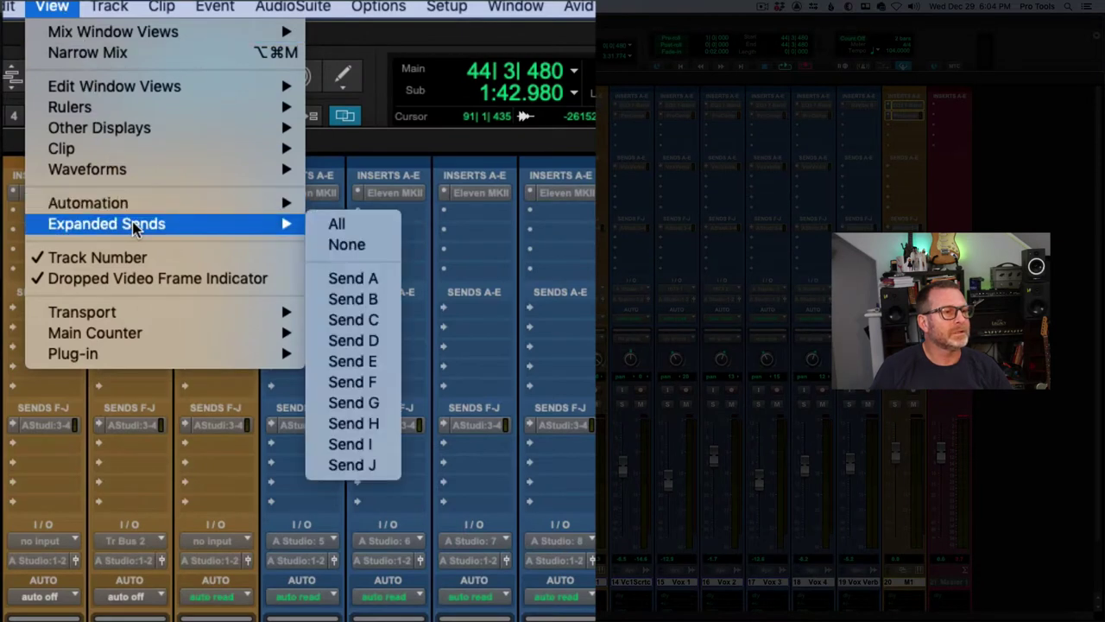
pyautogui.click(380, 384)
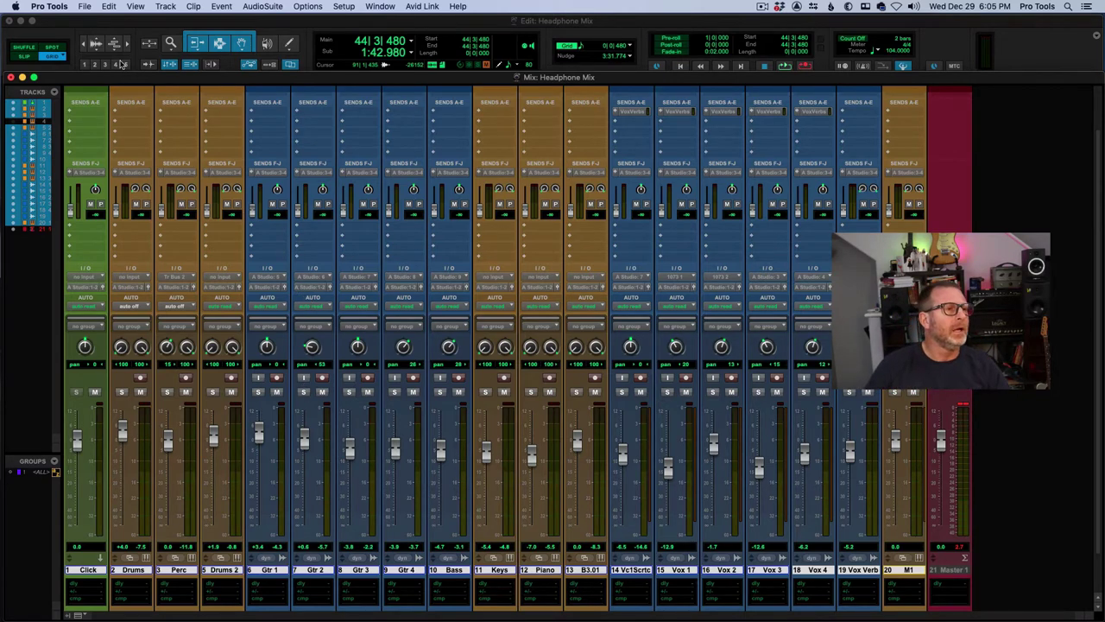
# - Copy the selected tracks' current volume and pan values to Send F
pyautogui.click(110, 7)
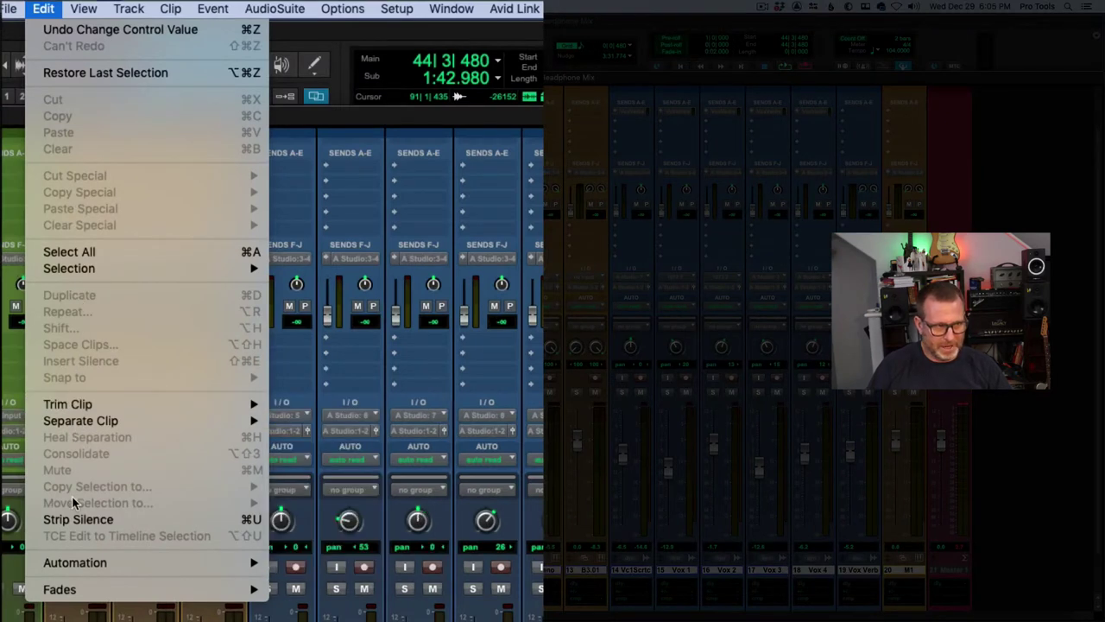
pyautogui.moveTo(73, 562)
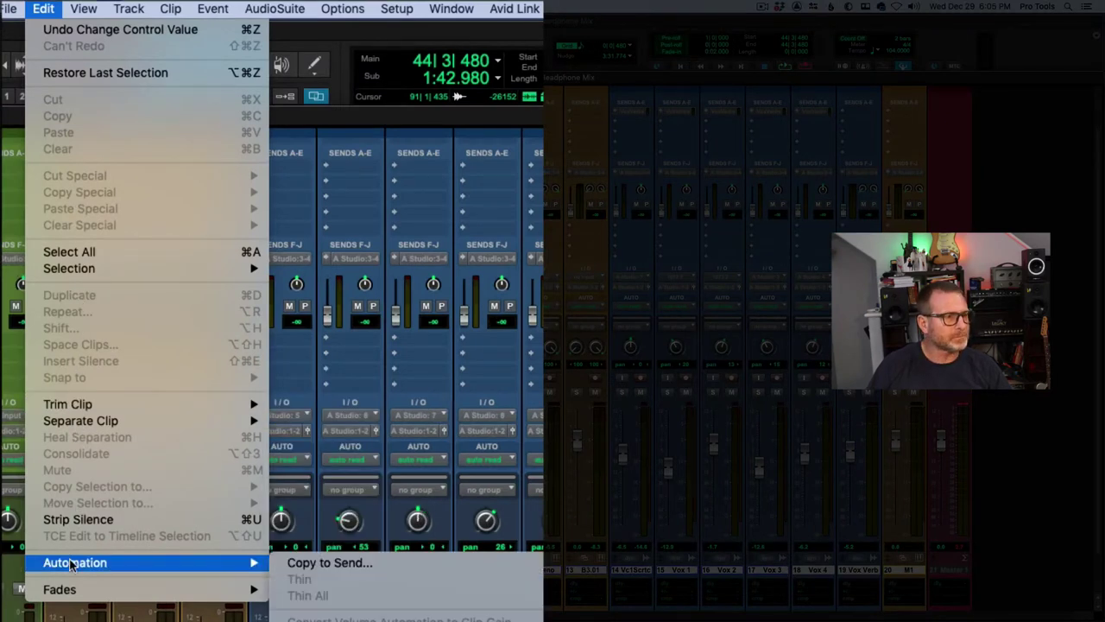
pyautogui.click(344, 563)
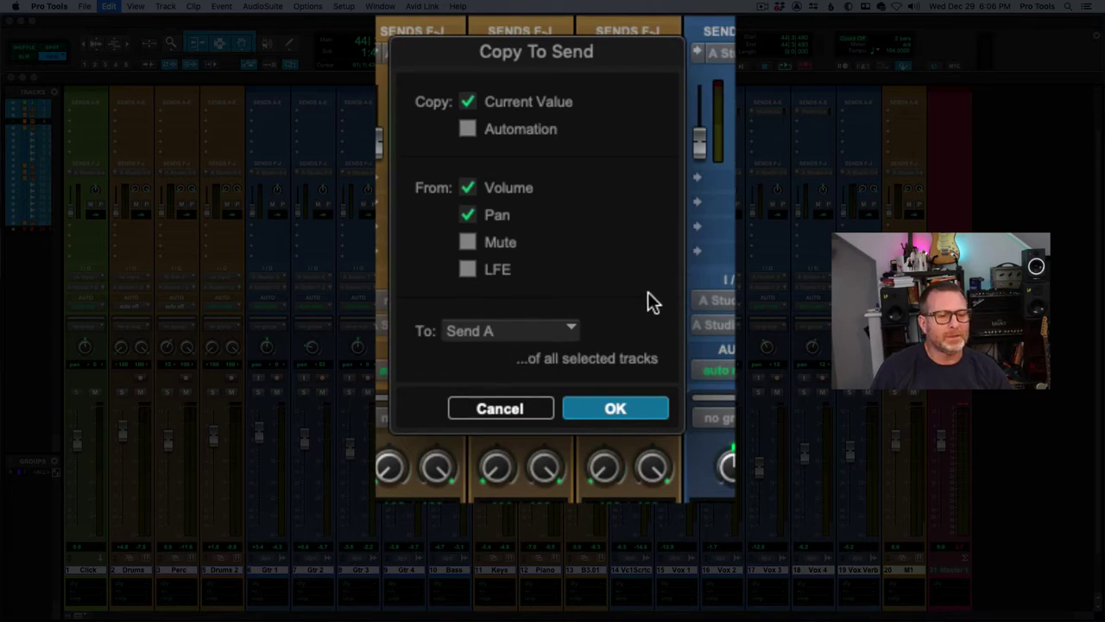
pyautogui.click(529, 334)
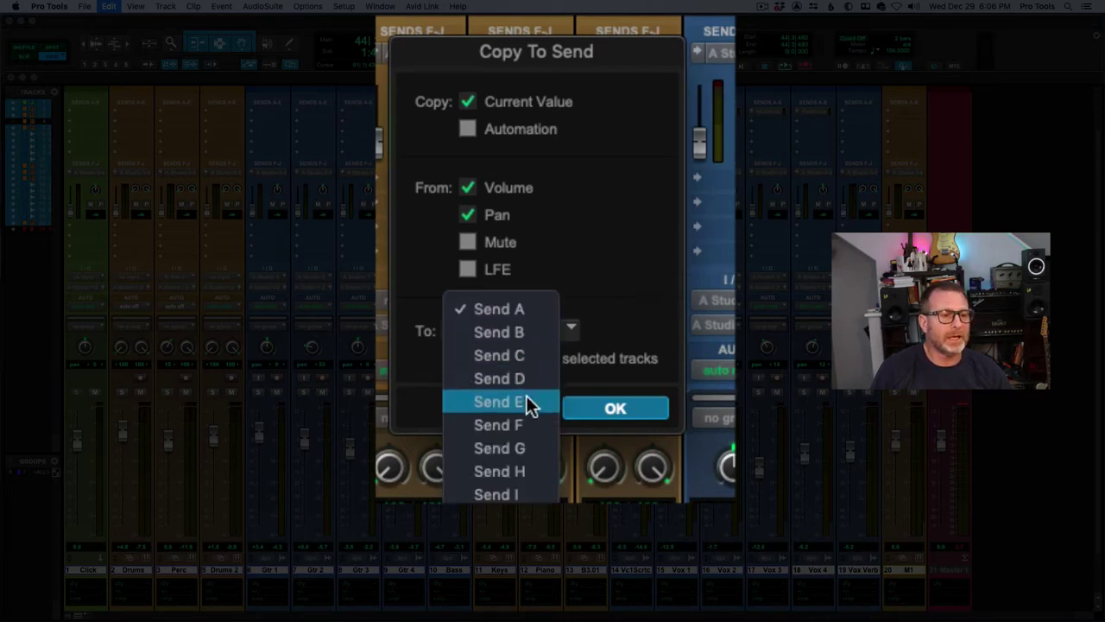
pyautogui.click(525, 426)
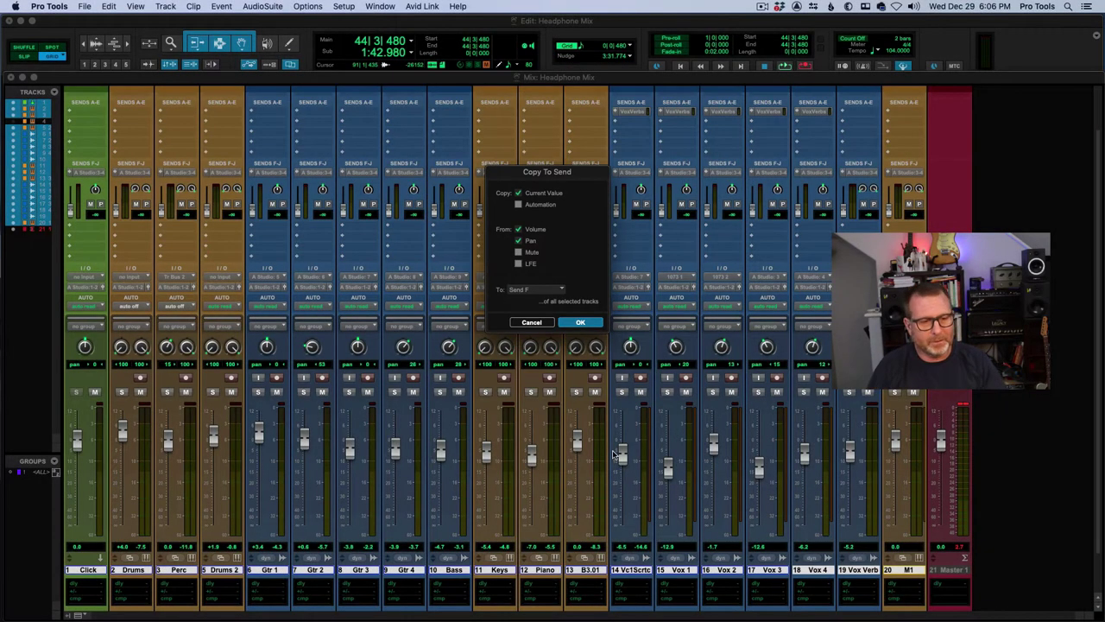
pyautogui.click(581, 322)
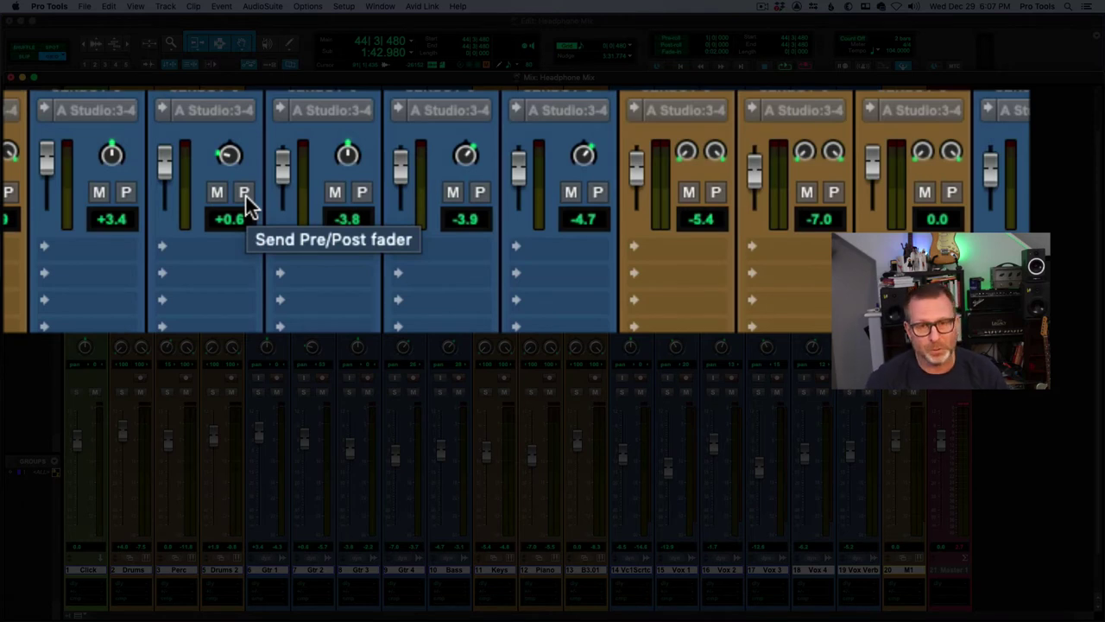
# - Make Gtr 2's send F pre-fader, then lower the Gtr 4 fader to compare
pyautogui.click(245, 193)
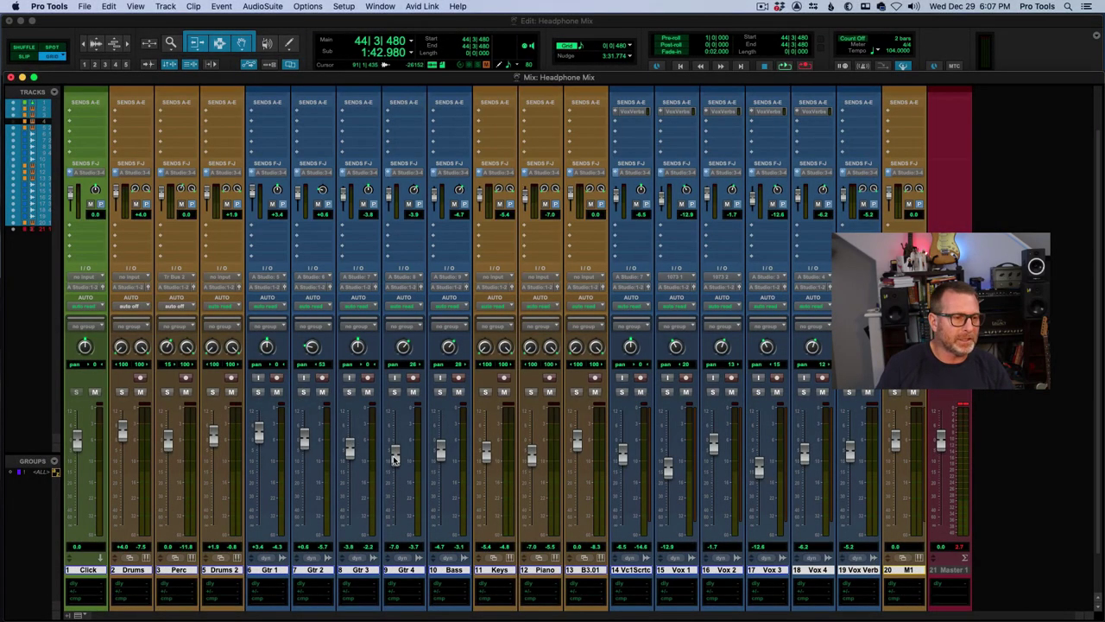
pyautogui.moveTo(393, 458)
pyautogui.mouseDown()
pyautogui.moveTo(397, 482)
pyautogui.moveTo(397, 439)
pyautogui.moveTo(398, 464)
pyautogui.mouseUp()
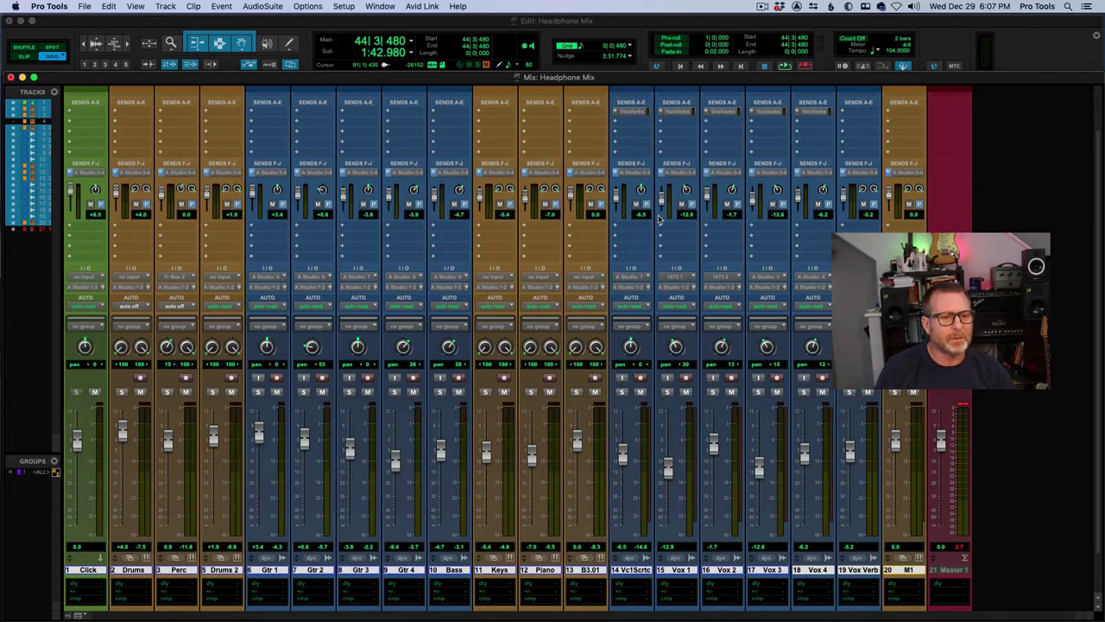
# - Lower Vox 1's expanded send F level fader to -16.3
pyautogui.moveTo(665, 197); pyautogui.dragTo(628, 202)
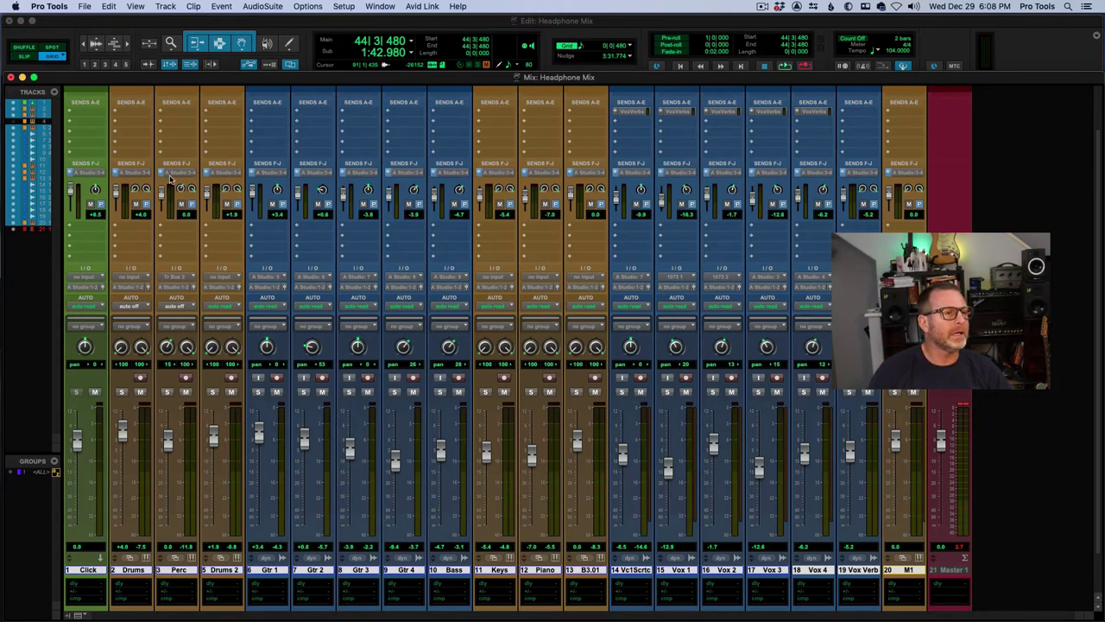
# - Uncheck View > Expanded Sends > Send F to collapse the send controls
pyautogui.click(135, 7)
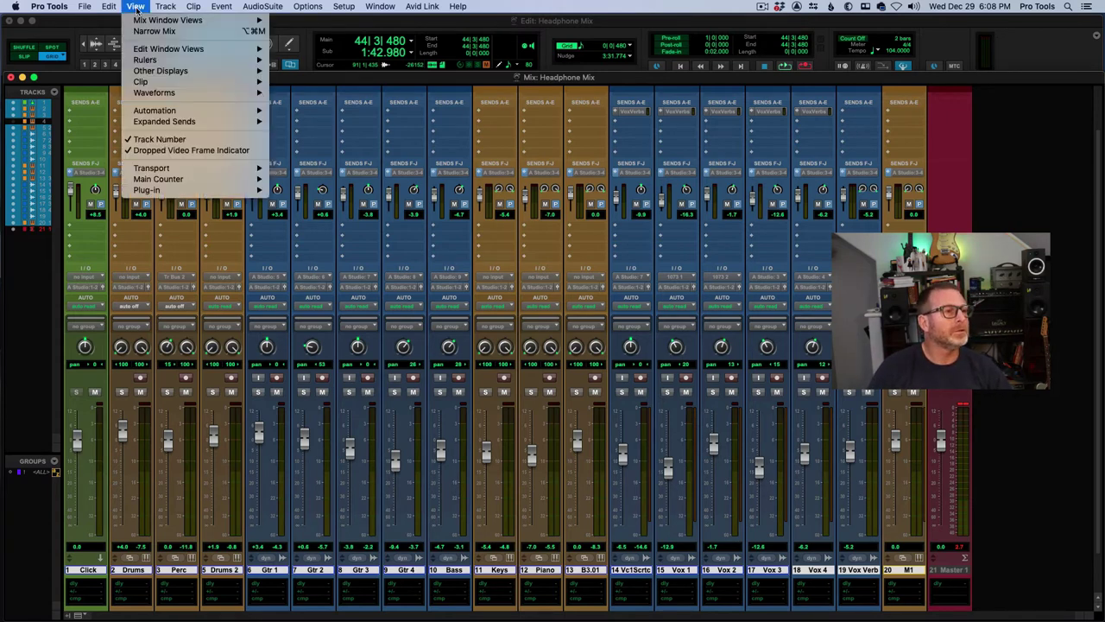
pyautogui.moveTo(160, 122)
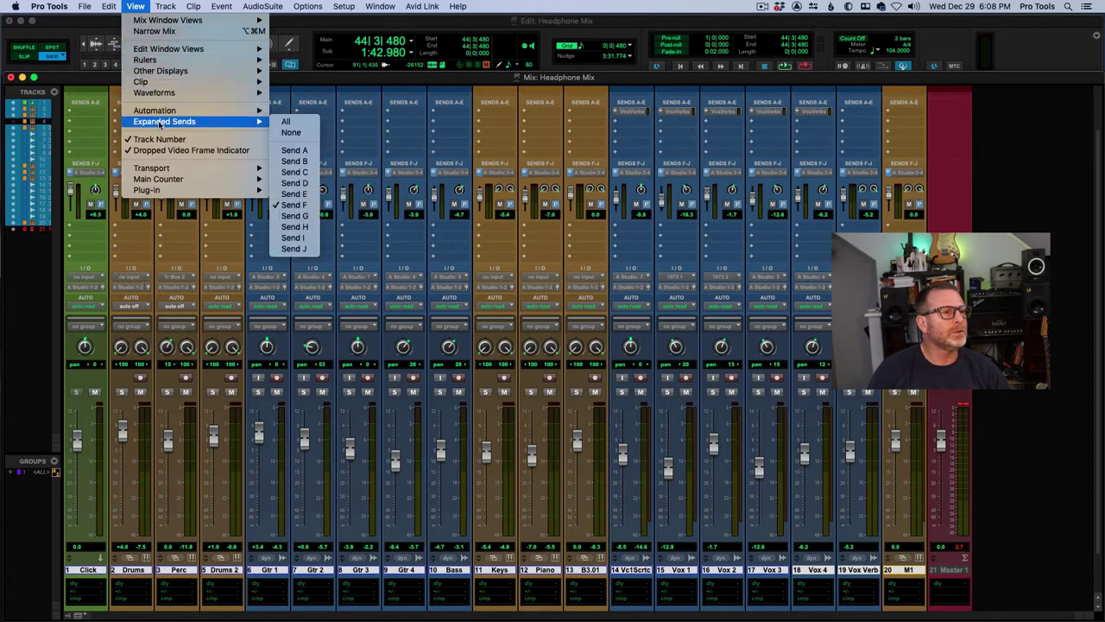
pyautogui.click(304, 207)
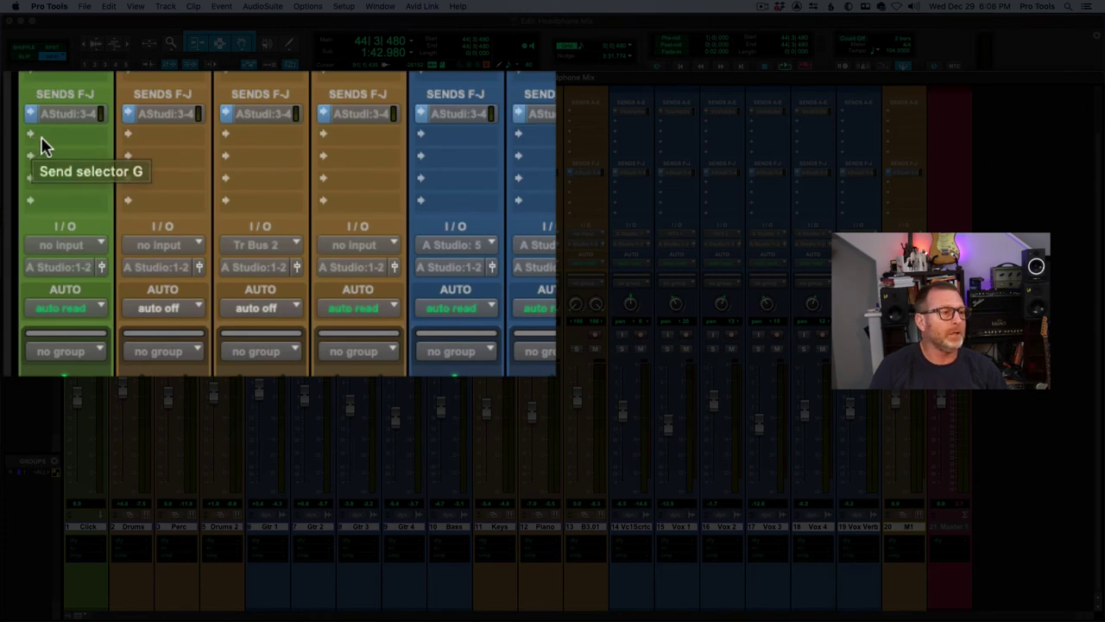
# - Add send G on every track routed to A Studio 5-6 (Stereo)
pyautogui.click(30, 138)
pyautogui.moveTo(121, 144)
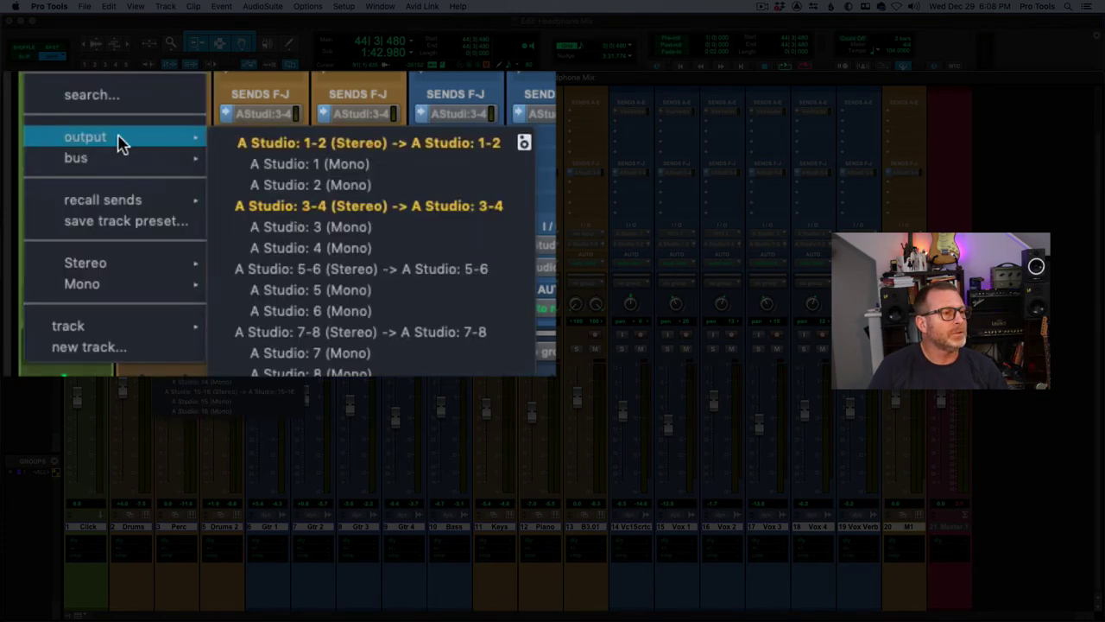
pyautogui.click(346, 268)
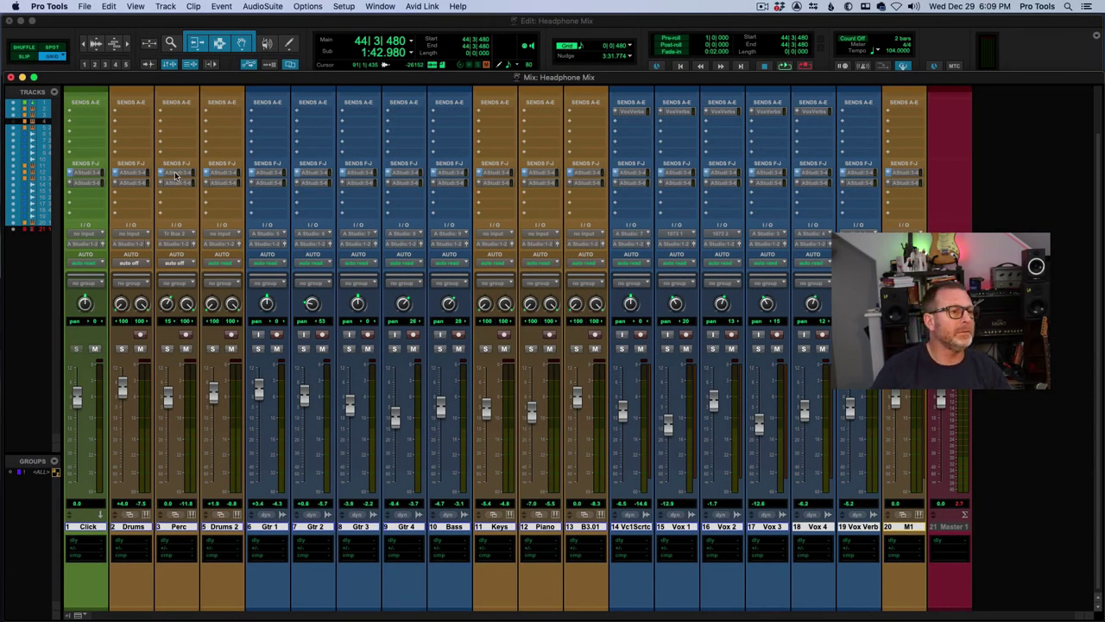
# - Rename the A Studio 3-4 send to Drums HP
pyautogui.rightClick(177, 176)
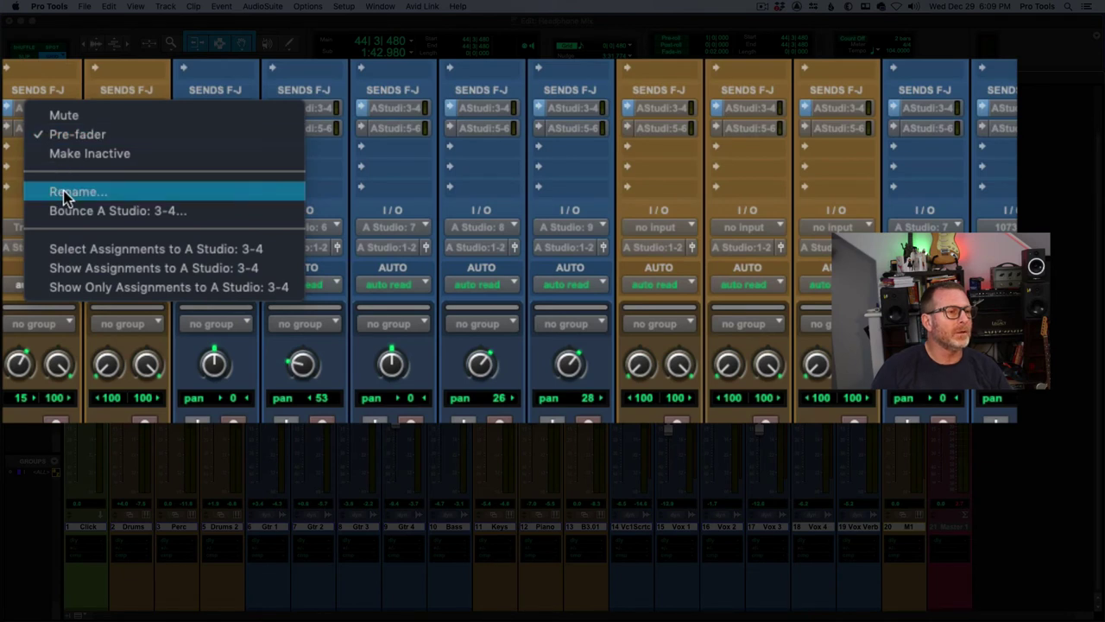
pyautogui.click(68, 192)
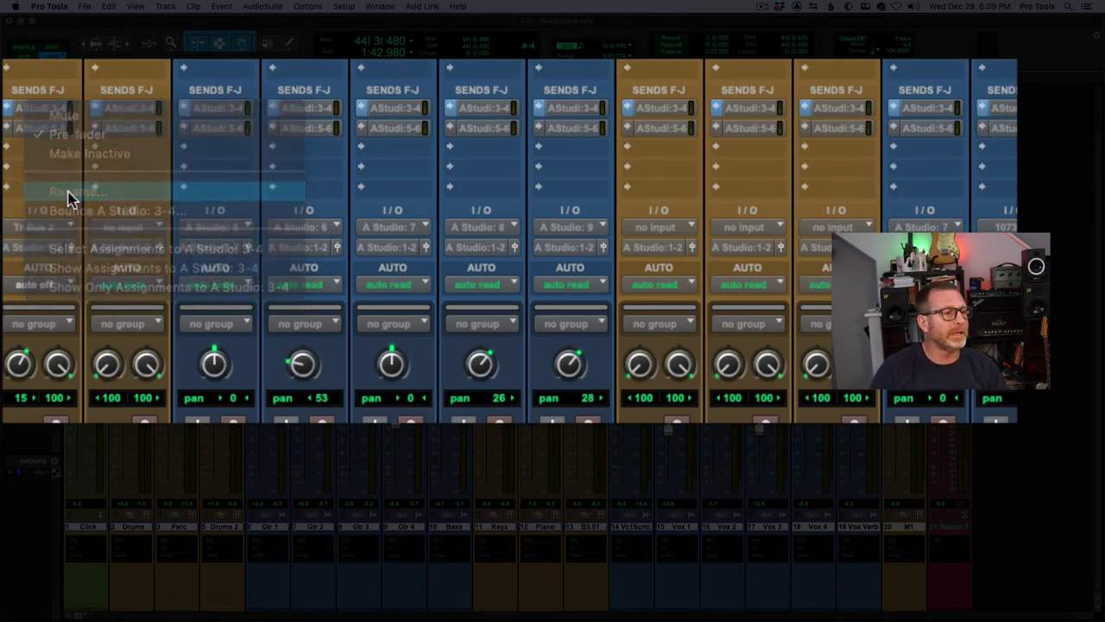
pyautogui.write('Drums')
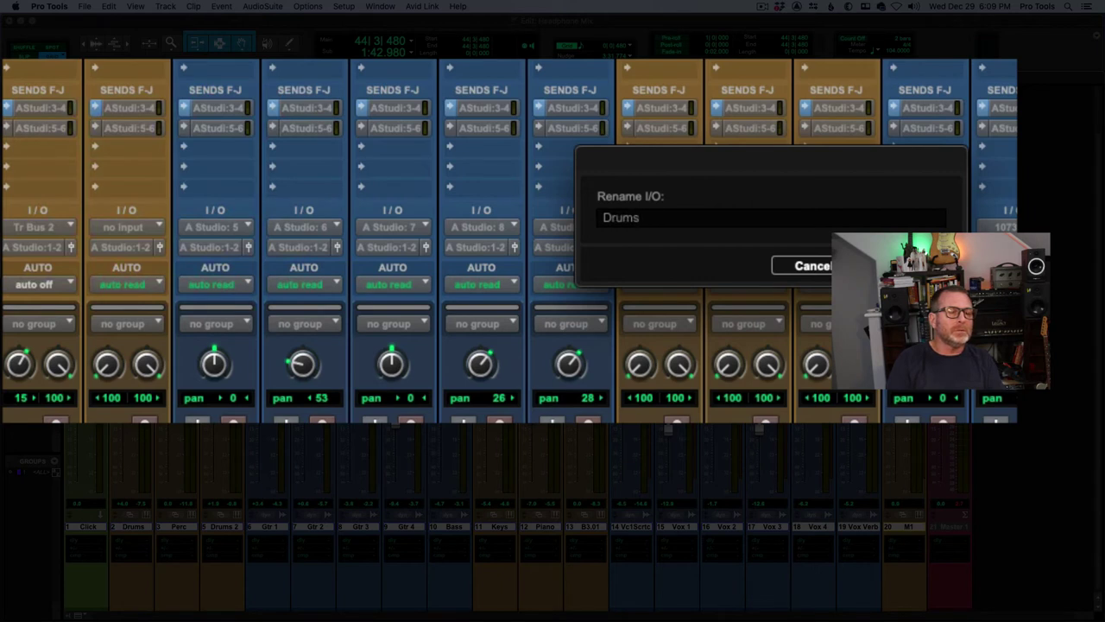
pyautogui.write(' Cat')
pyautogui.press('BackSpace')
pyautogui.press('BackSpace')
pyautogui.press('BackSpace')
pyautogui.write('HP')
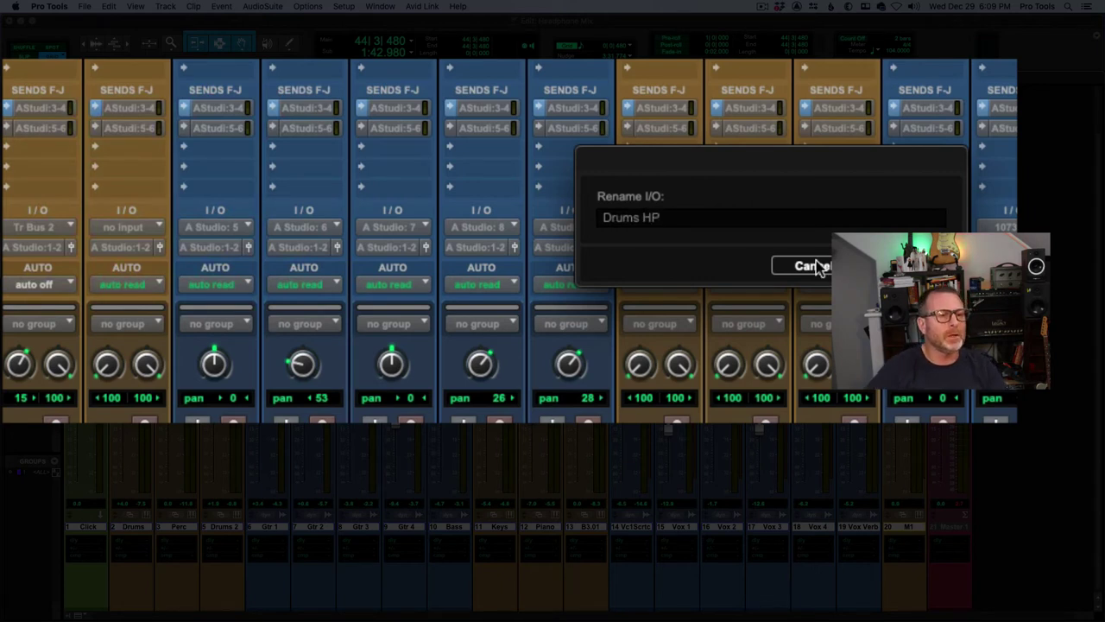
pyautogui.press('Return')
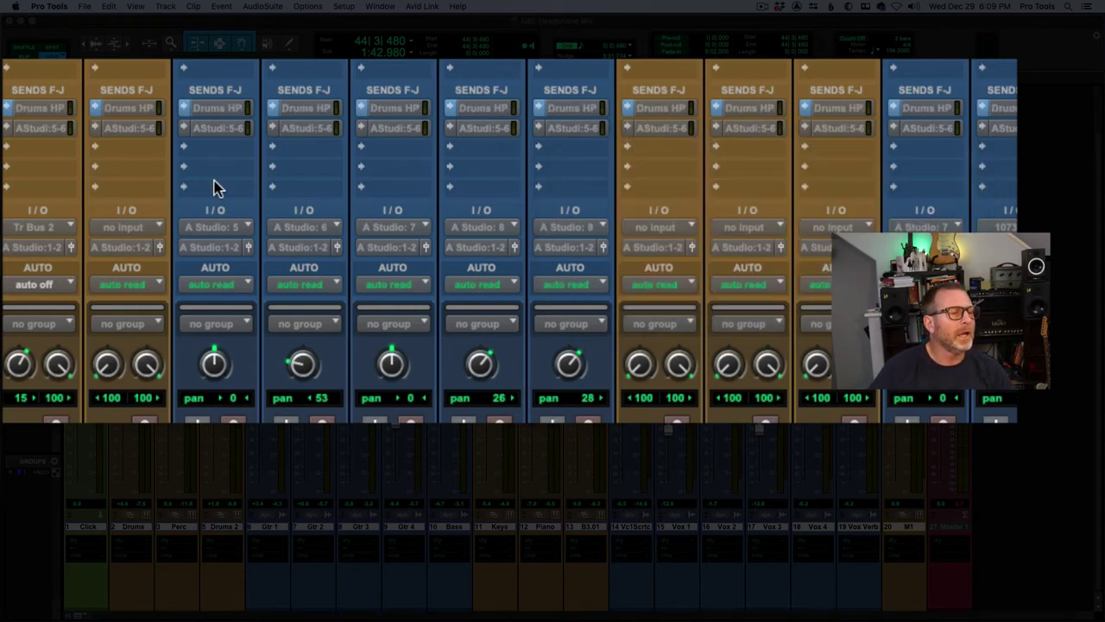
# - Rename the A Studio 5-6 send to Vox HP
pyautogui.rightClick(43, 132)
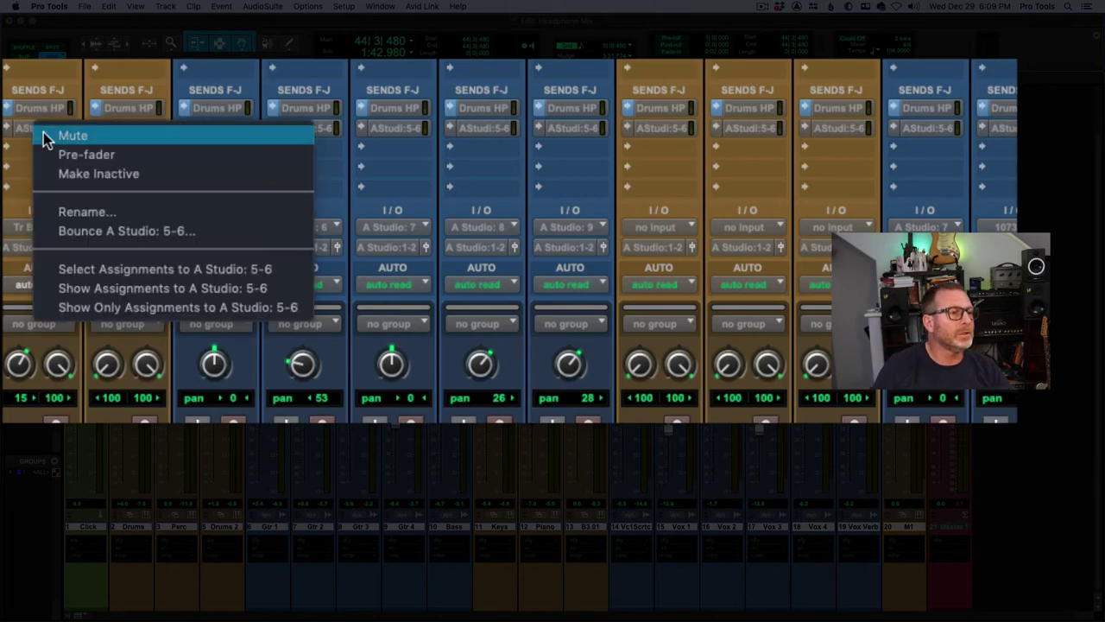
pyautogui.click(90, 213)
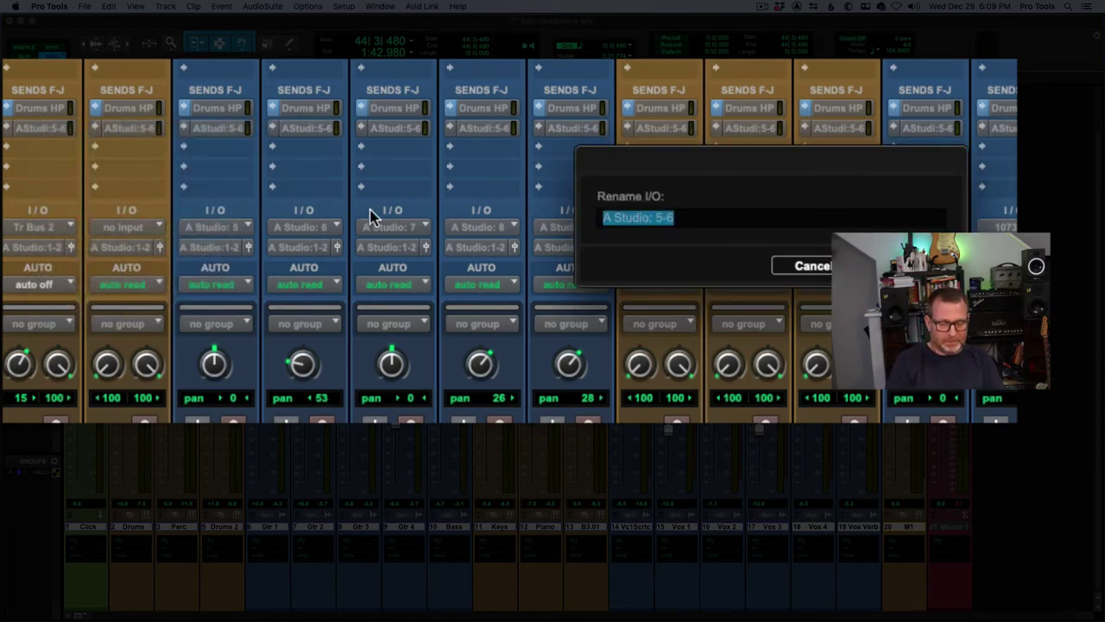
pyautogui.write('Vox HP')
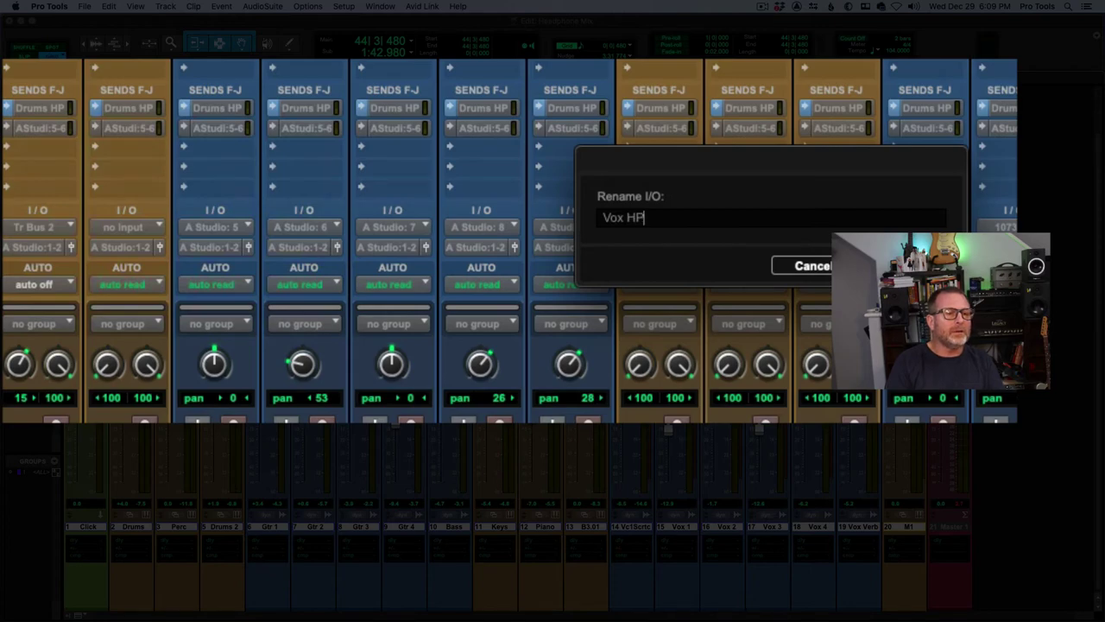
pyautogui.press('Return')
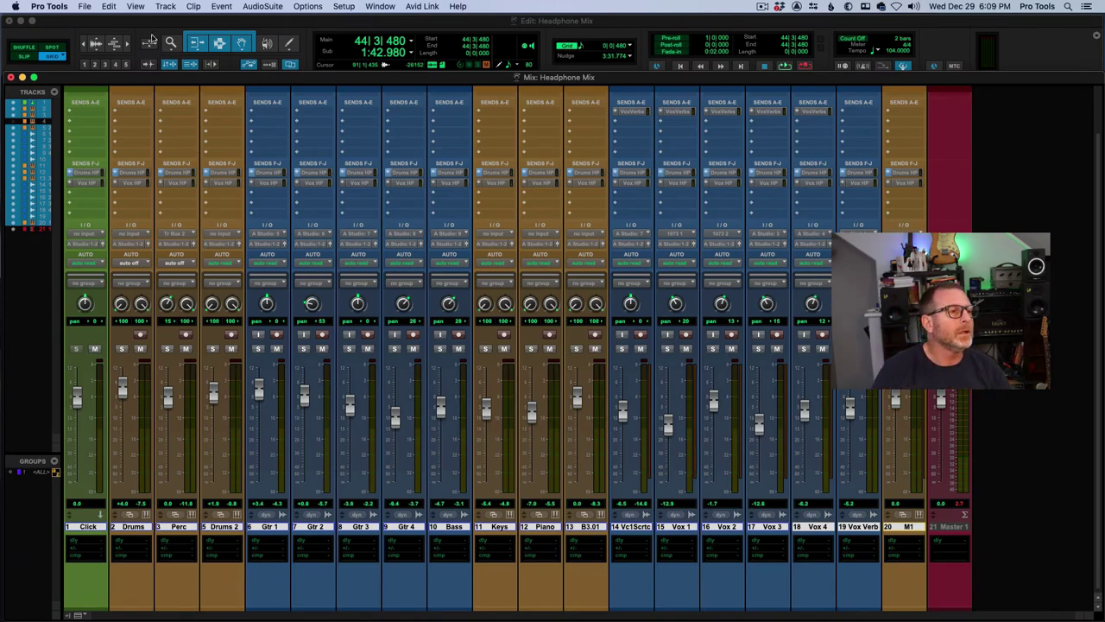
# - Switch the mixer's expanded sends view to Send G, revealing Vox HP level and pan faders
pyautogui.click(119, 7)
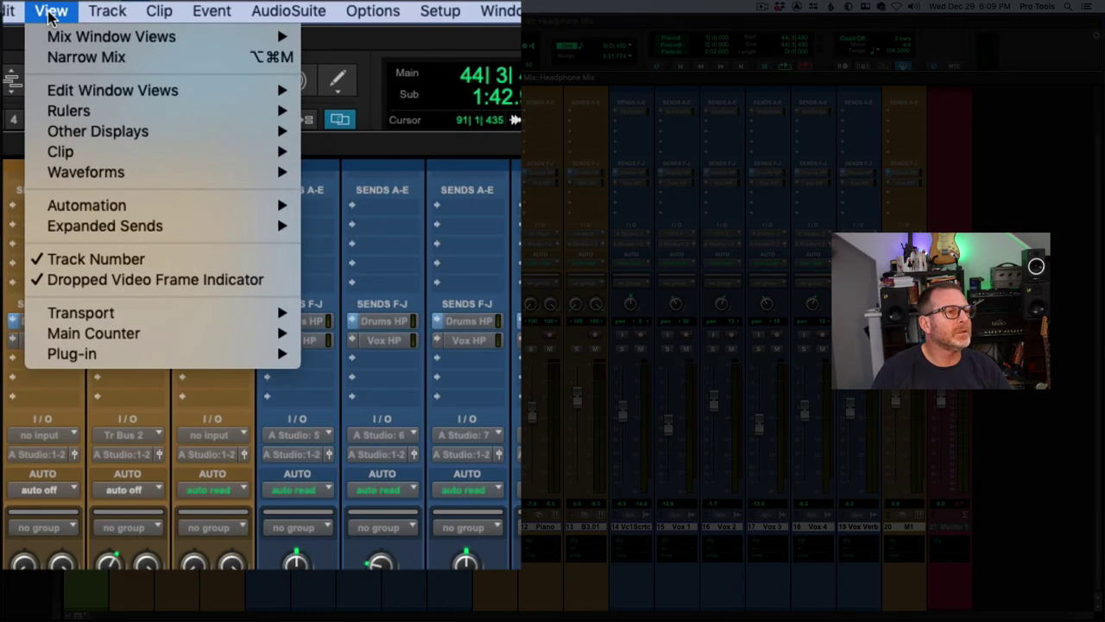
pyautogui.moveTo(131, 226)
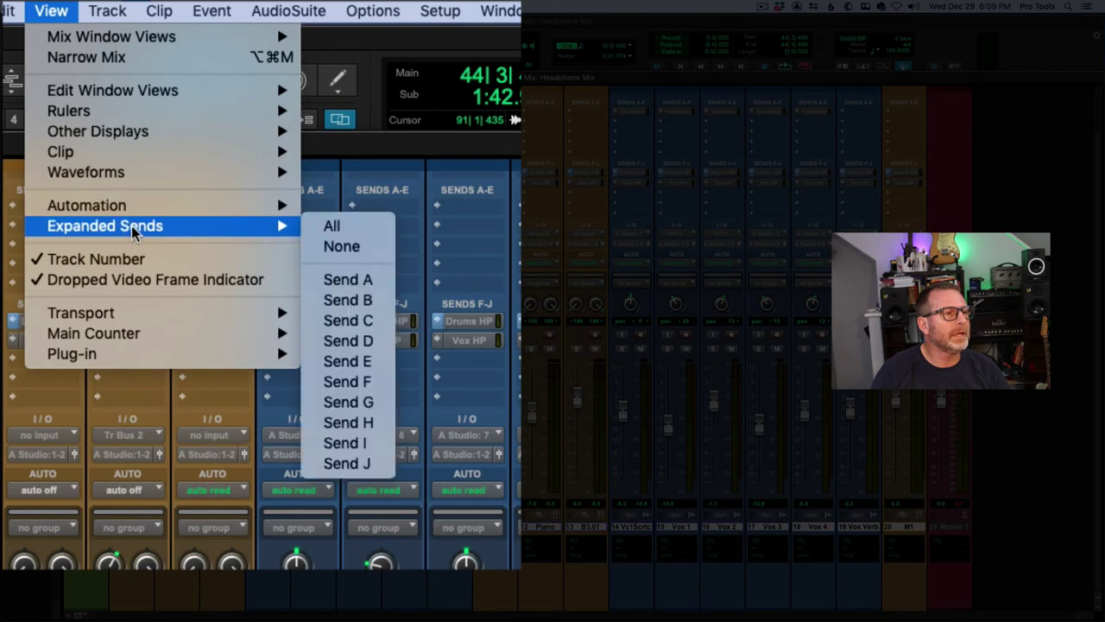
pyautogui.click(359, 405)
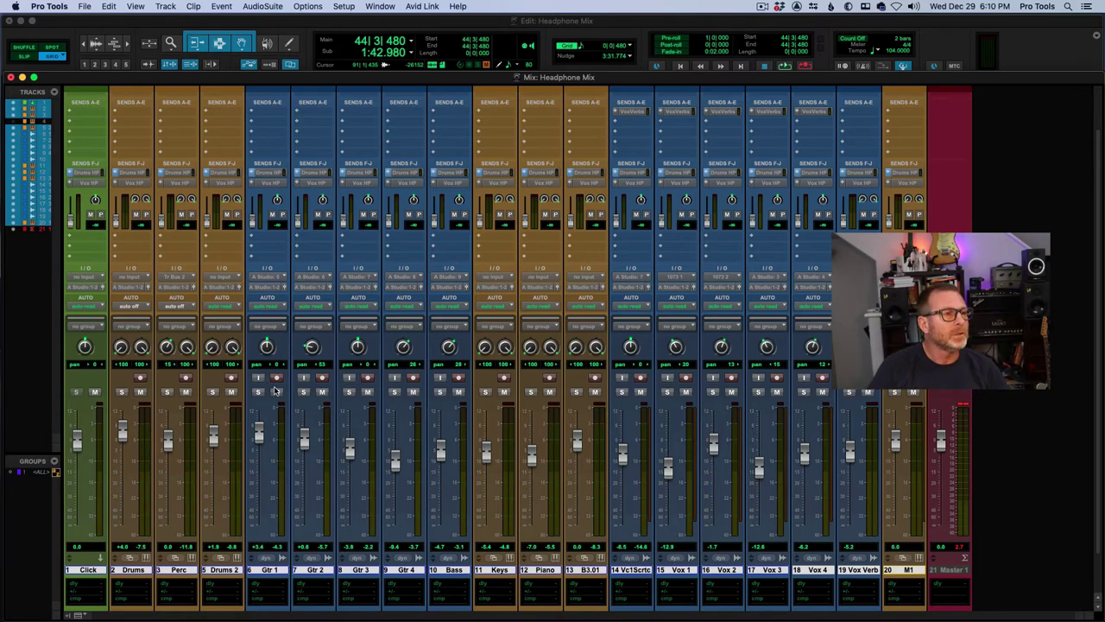
# - Copy each selected track's fader volume and pan into Send G rather than Send F
pyautogui.click(108, 6)
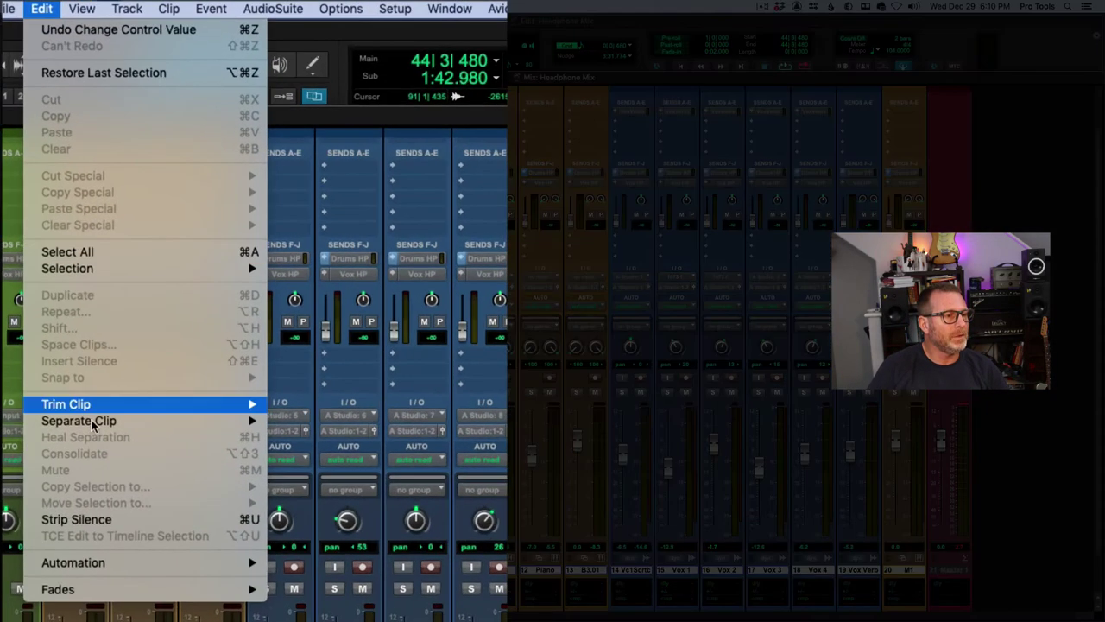
pyautogui.moveTo(141, 566)
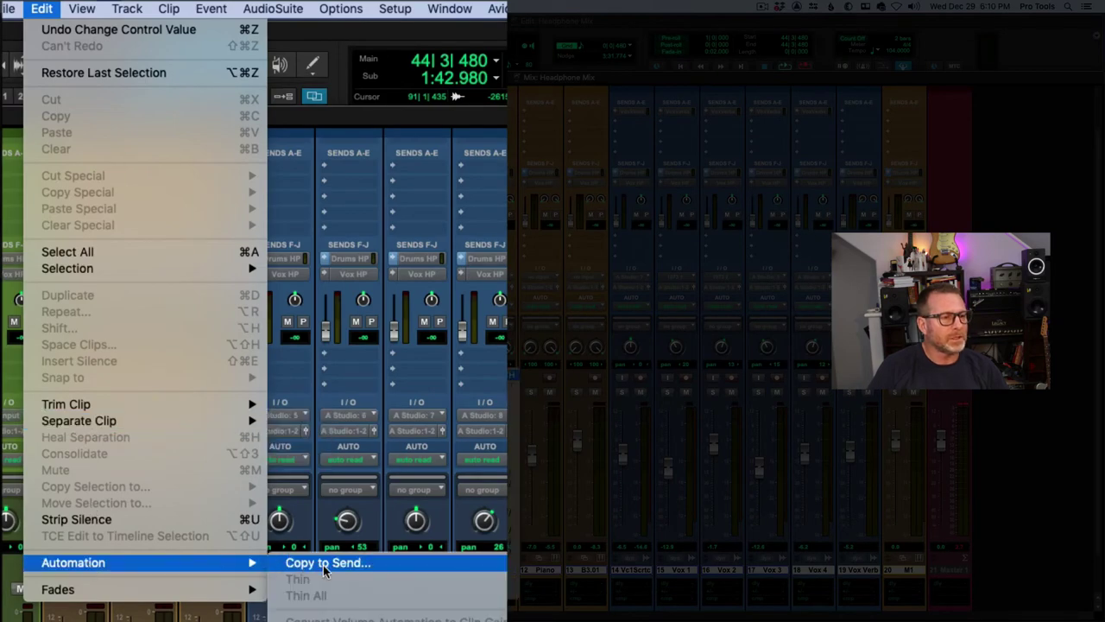
pyautogui.click(377, 562)
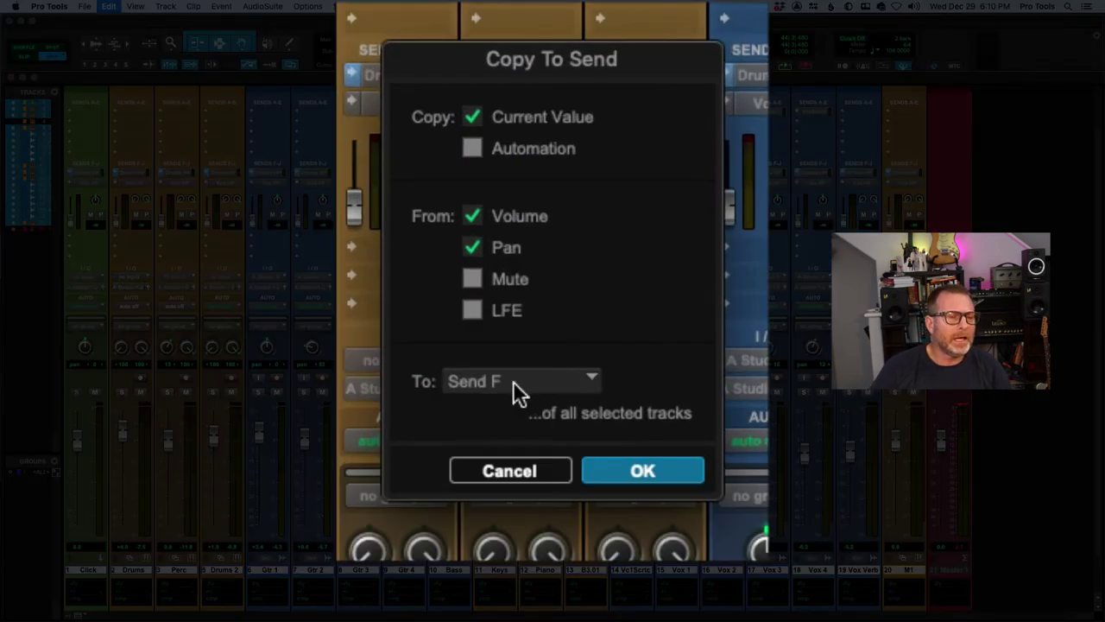
pyautogui.click(513, 382)
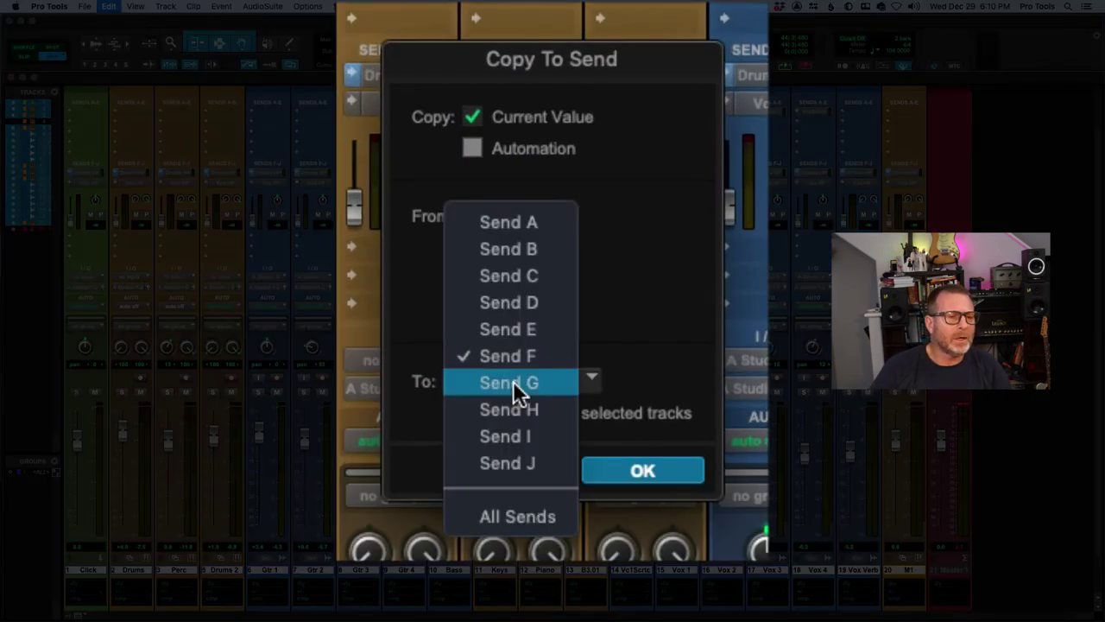
pyautogui.click(557, 383)
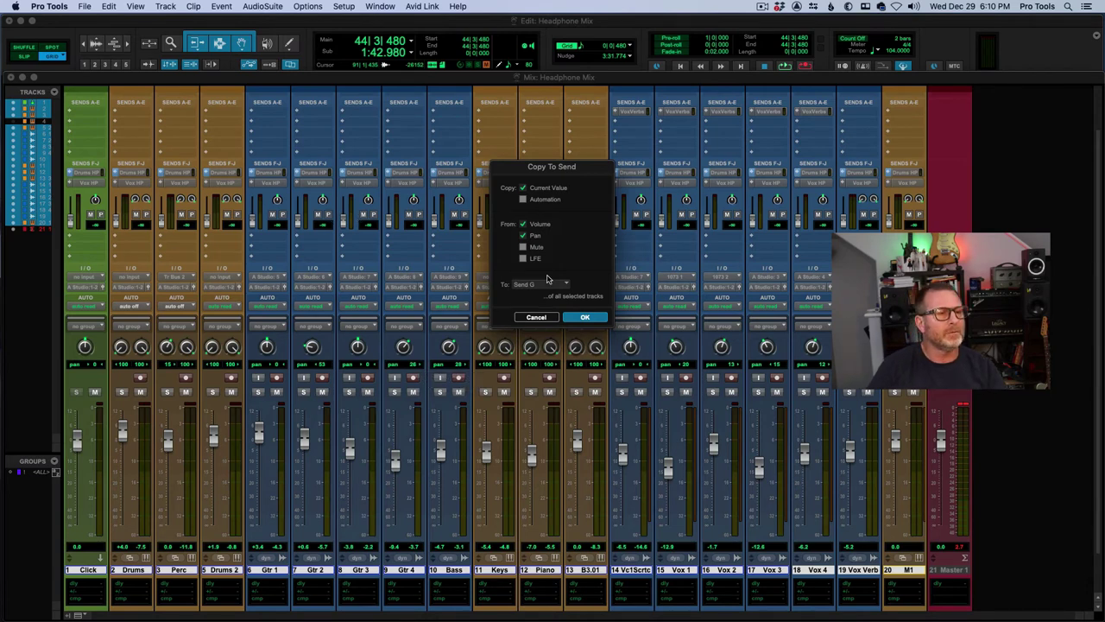
pyautogui.click(591, 319)
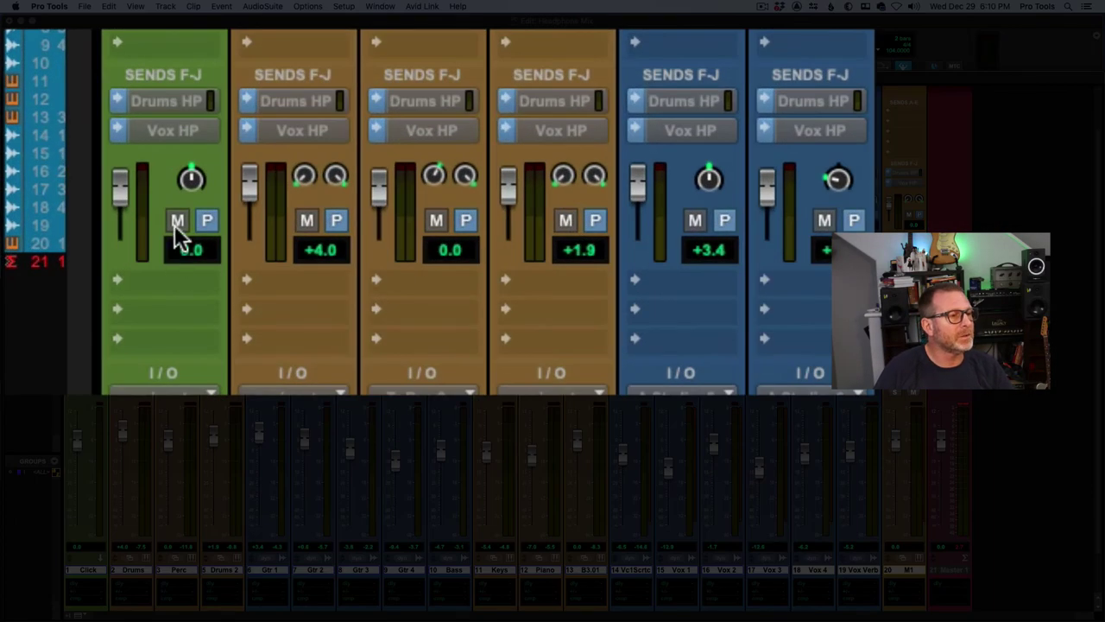
# - Mute Click's Vox HP send at -∞; set Drums -2.2, Perc -7.4, Drums 2 -11.2, Piano +1.5, Vox Verb +3.8
pyautogui.click(177, 223)
pyautogui.moveTo(121, 185); pyautogui.dragTo(121, 242)
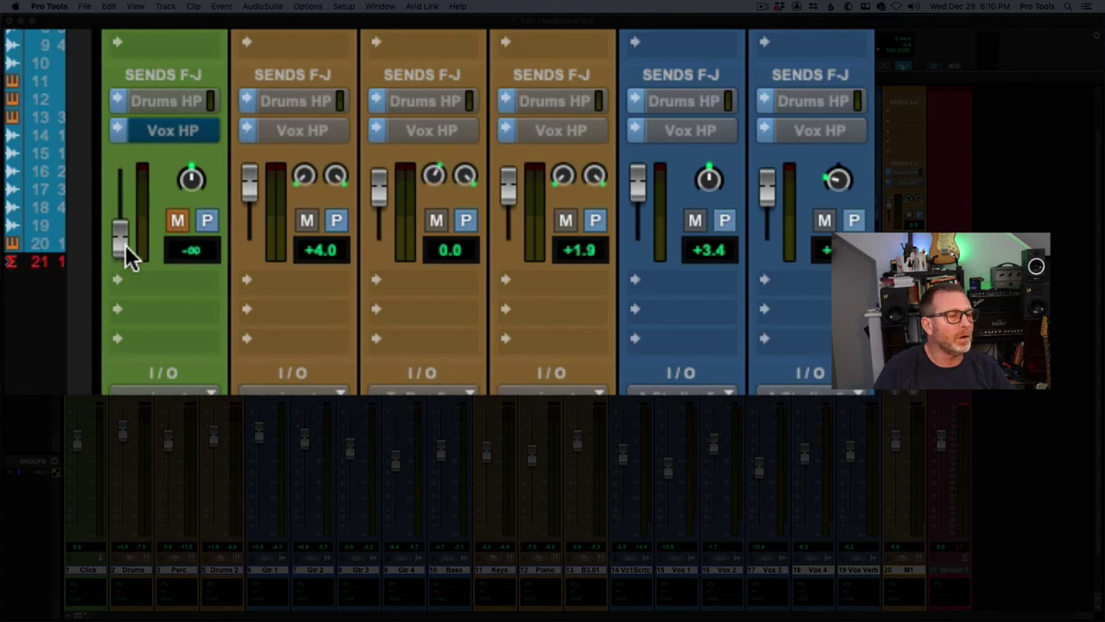
pyautogui.moveTo(252, 190); pyautogui.dragTo(255, 198)
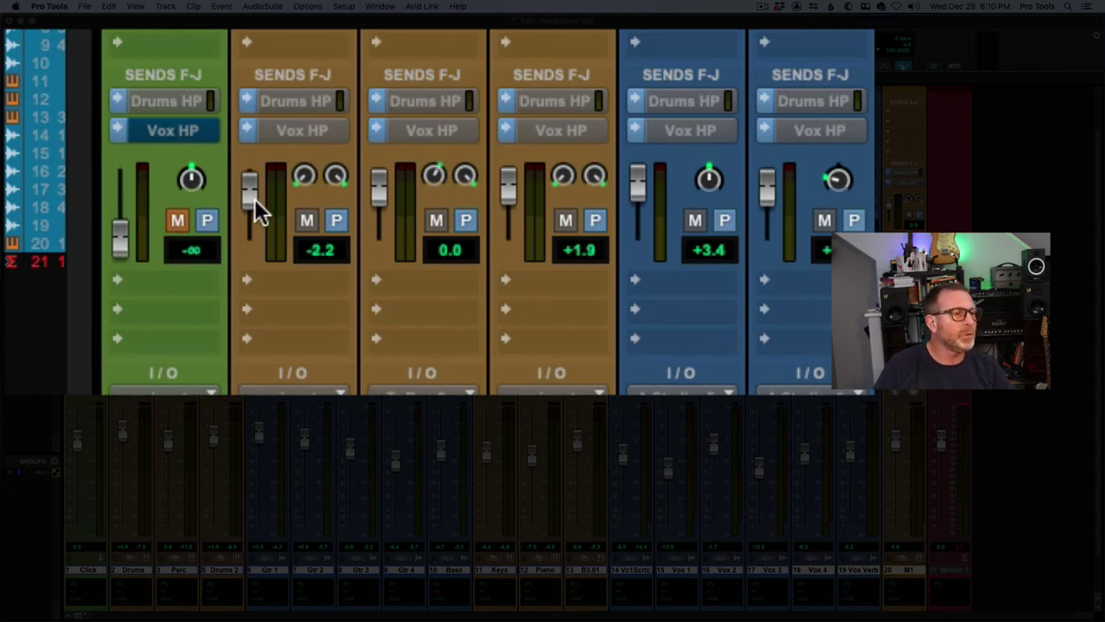
pyautogui.moveTo(382, 189); pyautogui.dragTo(379, 199)
pyautogui.moveTo(509, 186); pyautogui.dragTo(509, 200)
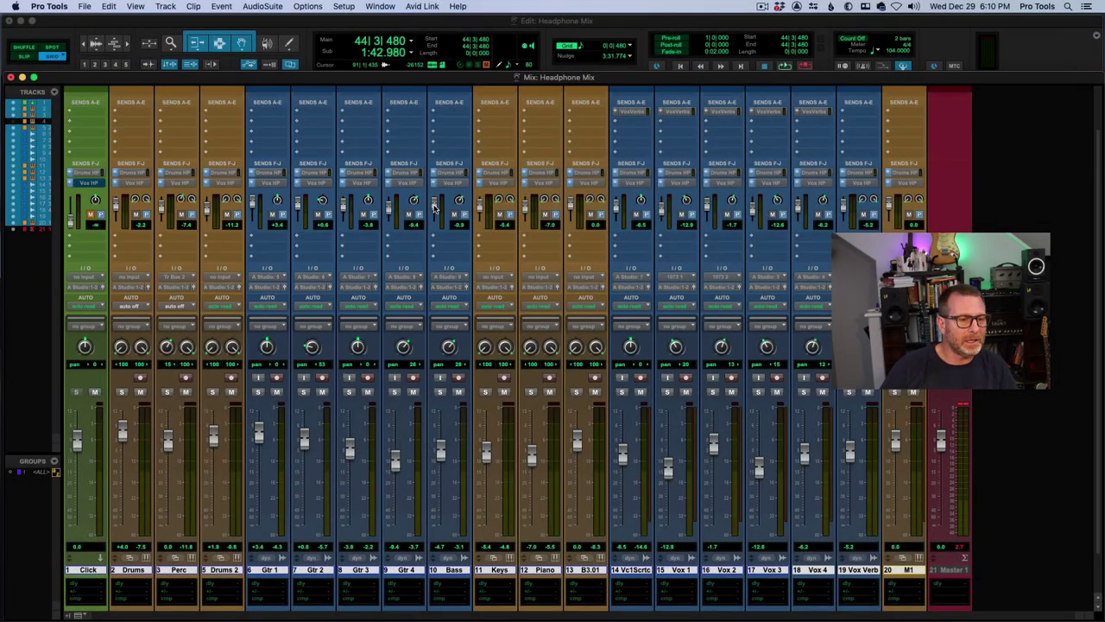
pyautogui.moveTo(524, 209); pyautogui.dragTo(526, 198)
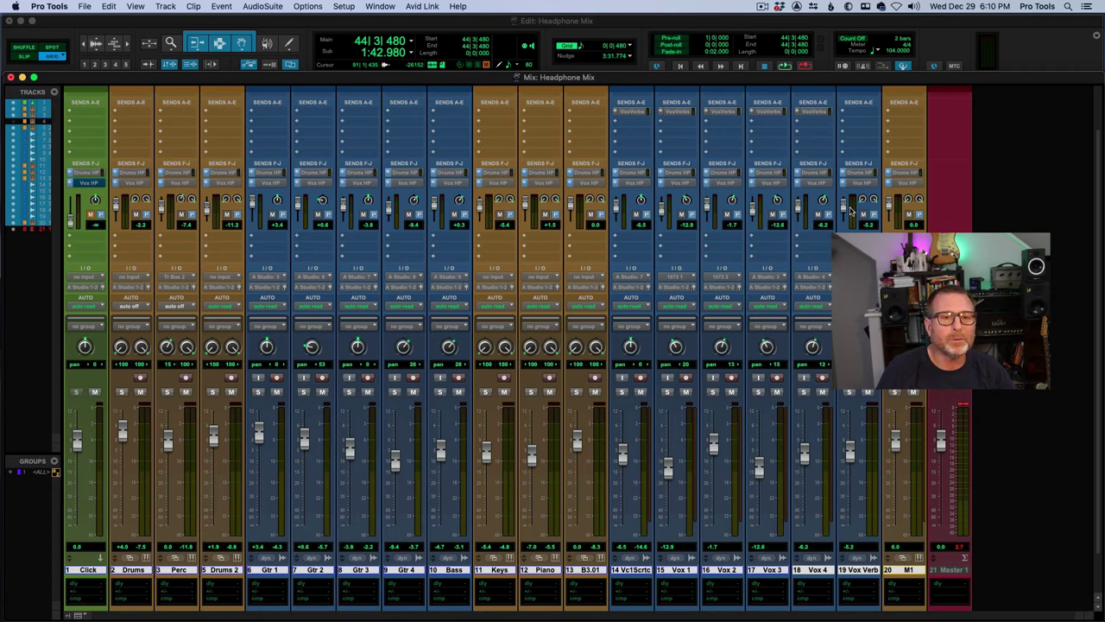
pyautogui.moveTo(844, 214); pyautogui.dragTo(843, 207)
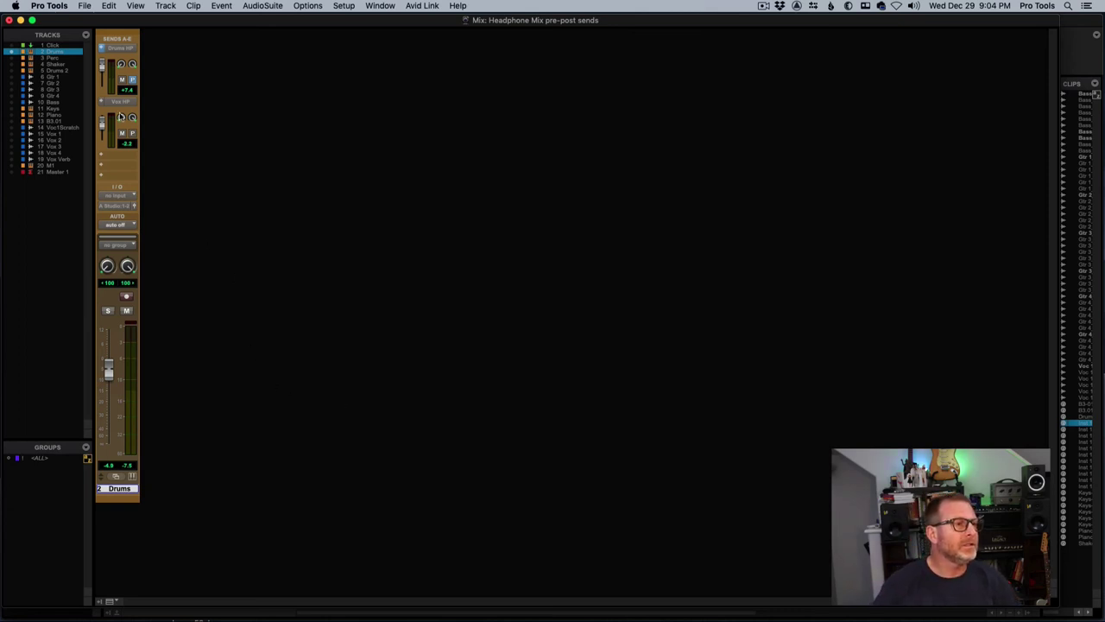
# - Open the Drums HP and Vox HP send windows for the Drums track and place them beside the strip
pyautogui.click(121, 48)
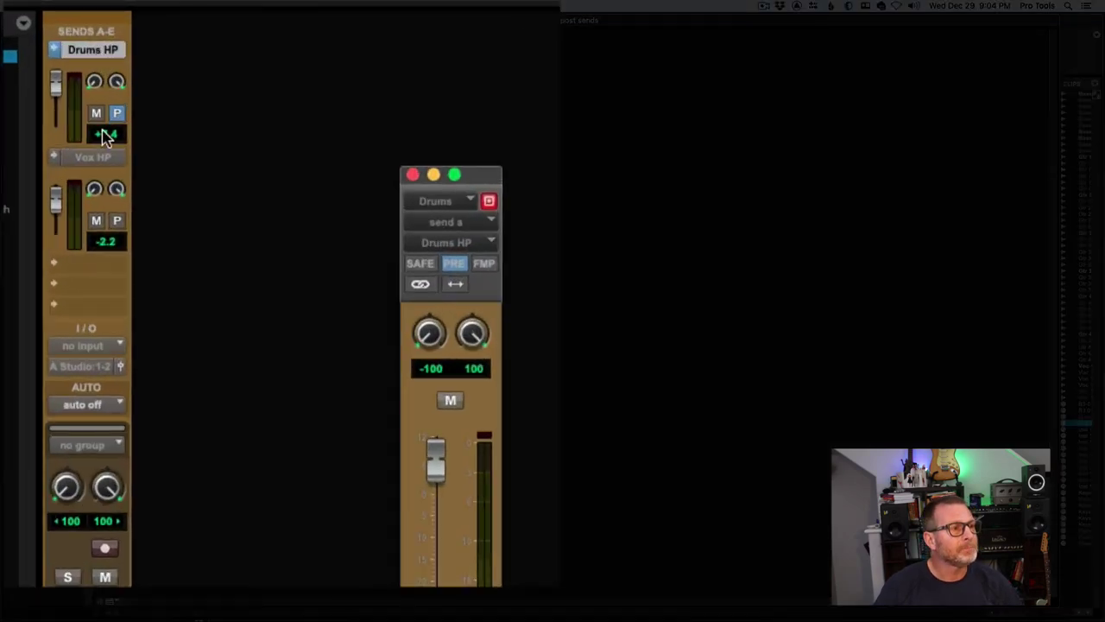
pyautogui.keyDown('ctrl'); pyautogui.keyDown('super'); pyautogui.click(98, 160); pyautogui.keyUp('super'); pyautogui.keyUp('ctrl')
pyautogui.click(95, 159)
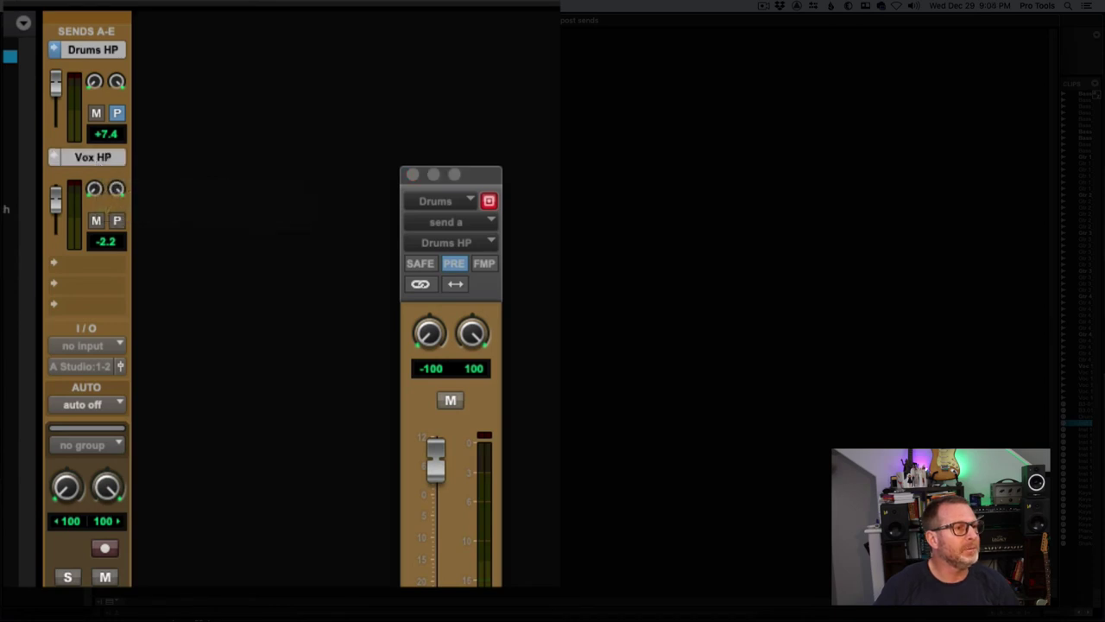
pyautogui.moveTo(489, 176); pyautogui.dragTo(276, 67)
pyautogui.moveTo(625, 187); pyautogui.dragTo(404, 78)
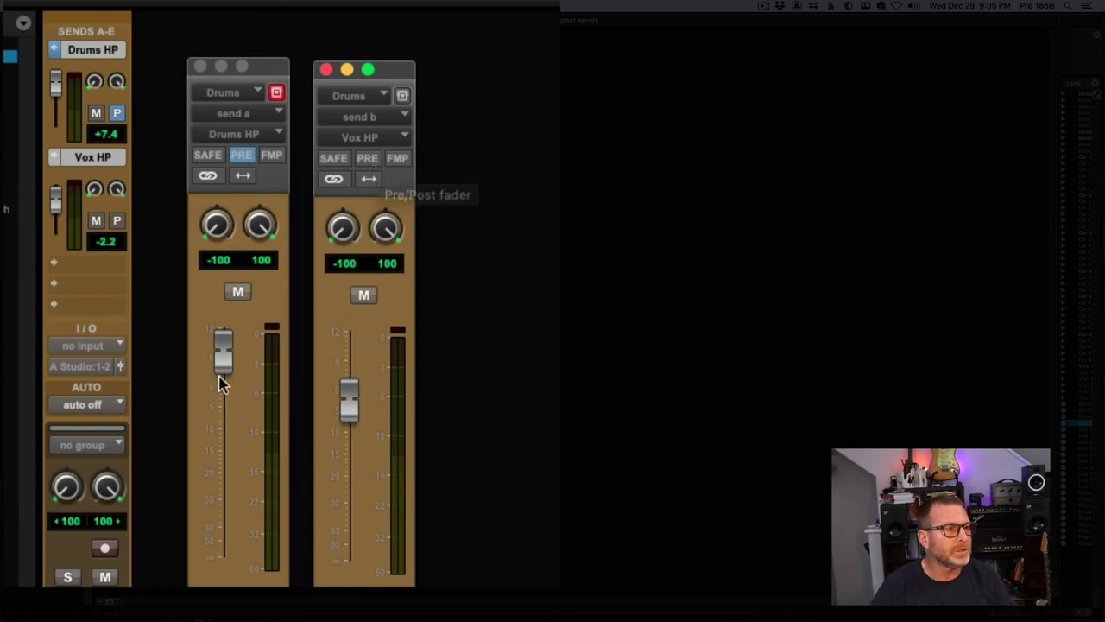
# - Reset the Drums HP and Vox HP sends to 0 dB, then drop the Drums fader to -∞
pyautogui.moveTo(221, 356); pyautogui.dragTo(224, 404)
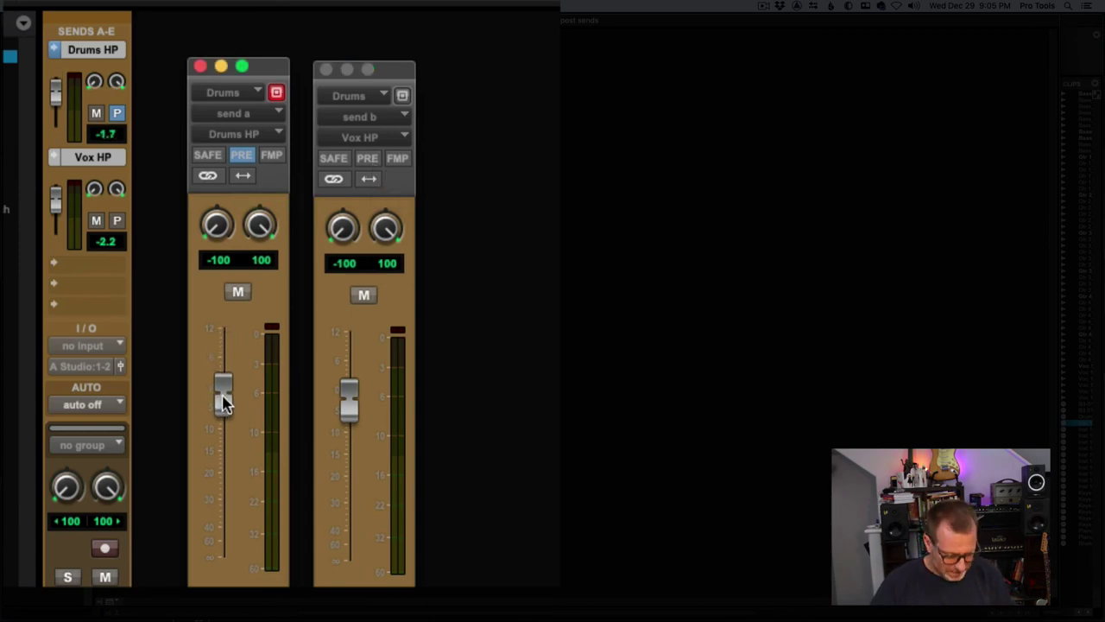
pyautogui.keyDown('alt'); pyautogui.click(223, 402); pyautogui.keyUp('alt')
pyautogui.keyDown('alt'); pyautogui.click(354, 402); pyautogui.keyUp('alt')
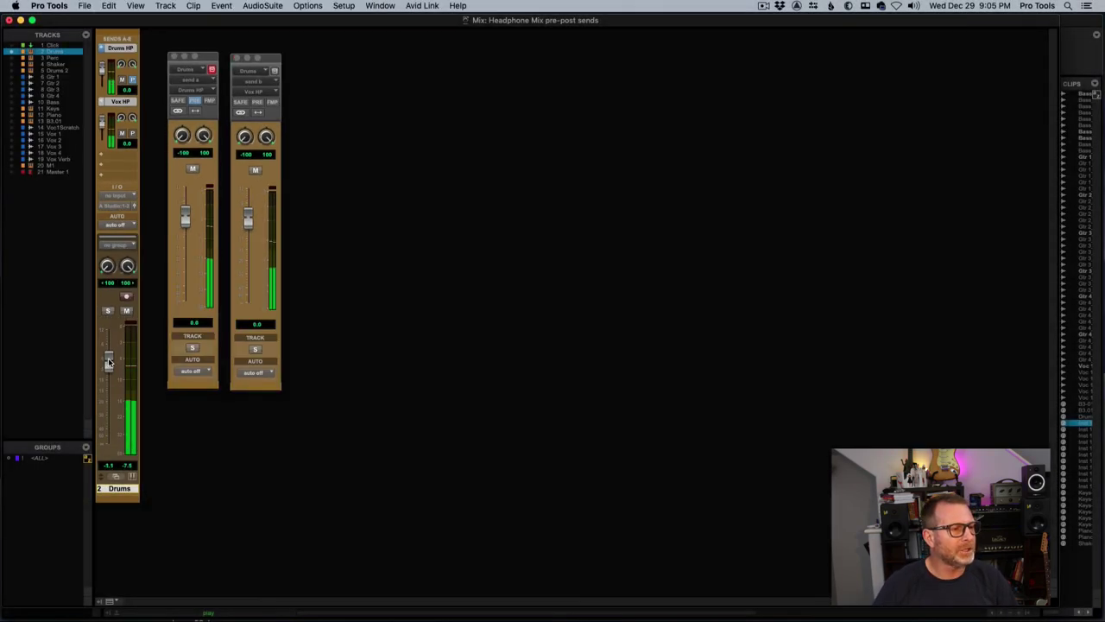
pyautogui.moveTo(108, 362); pyautogui.dragTo(108, 420)
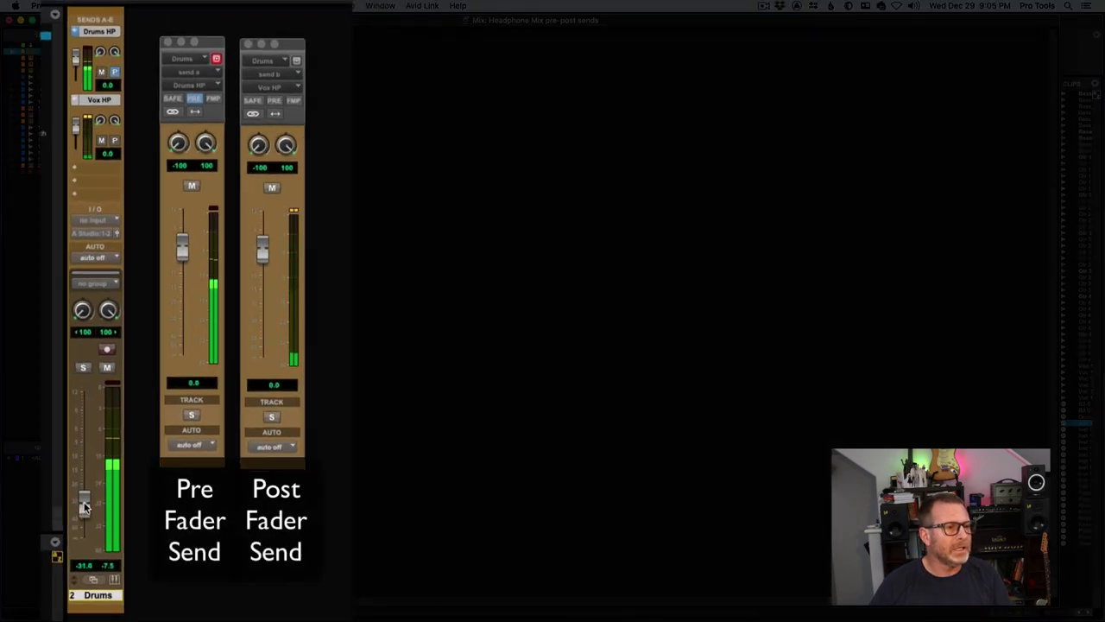
pyautogui.moveTo(83, 507); pyautogui.dragTo(88, 546)
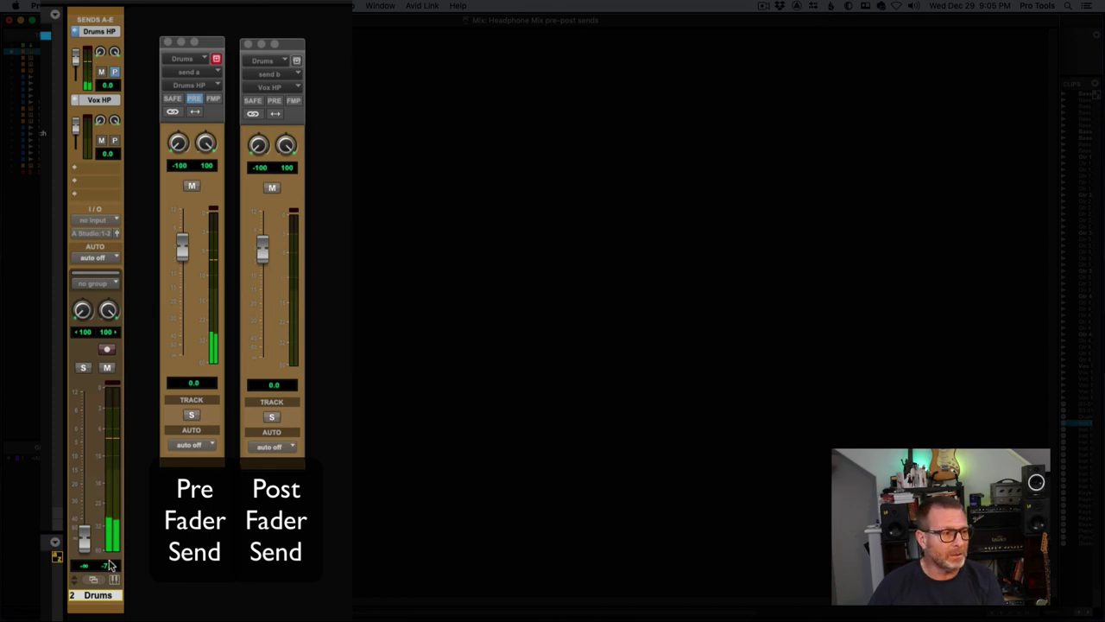
# - Raise the Drums fader back to -8.1 dB and switch the Vox HP send to pre-fader
pyautogui.moveTo(86, 540)
pyautogui.mouseDown()
pyautogui.moveTo(85, 520)
pyautogui.moveTo(89, 544)
pyautogui.mouseUp()
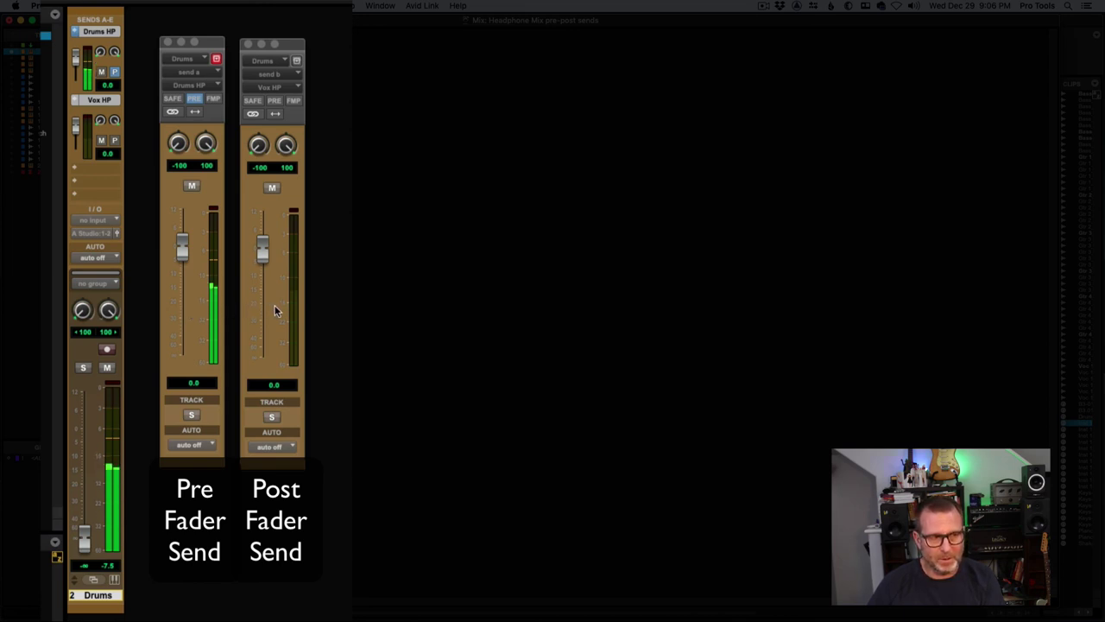
pyautogui.moveTo(83, 537); pyautogui.dragTo(82, 438)
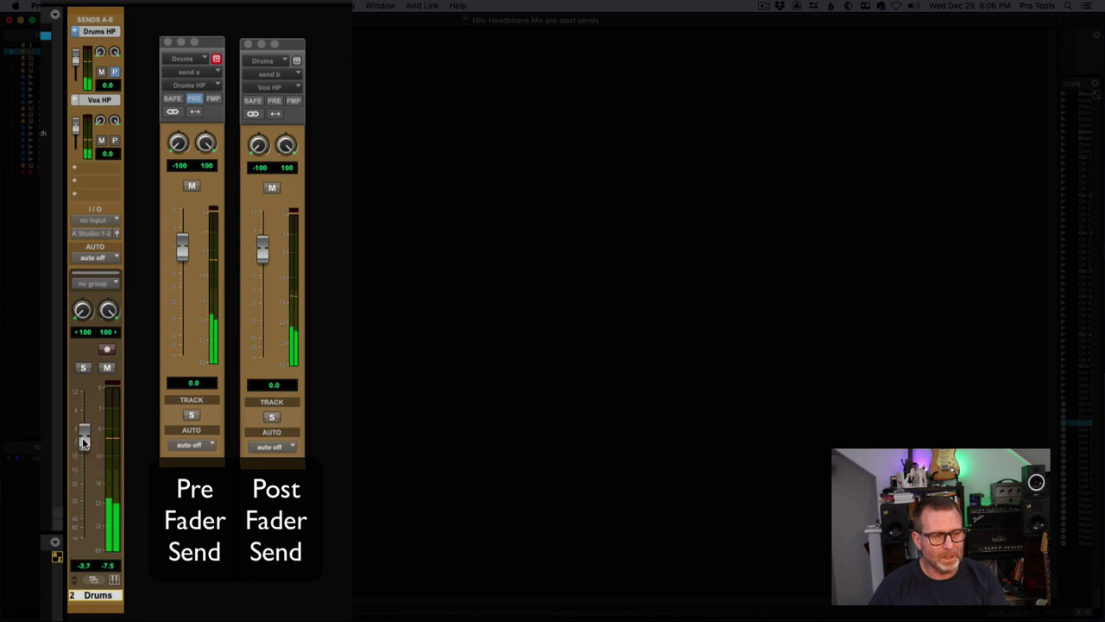
pyautogui.click(273, 100)
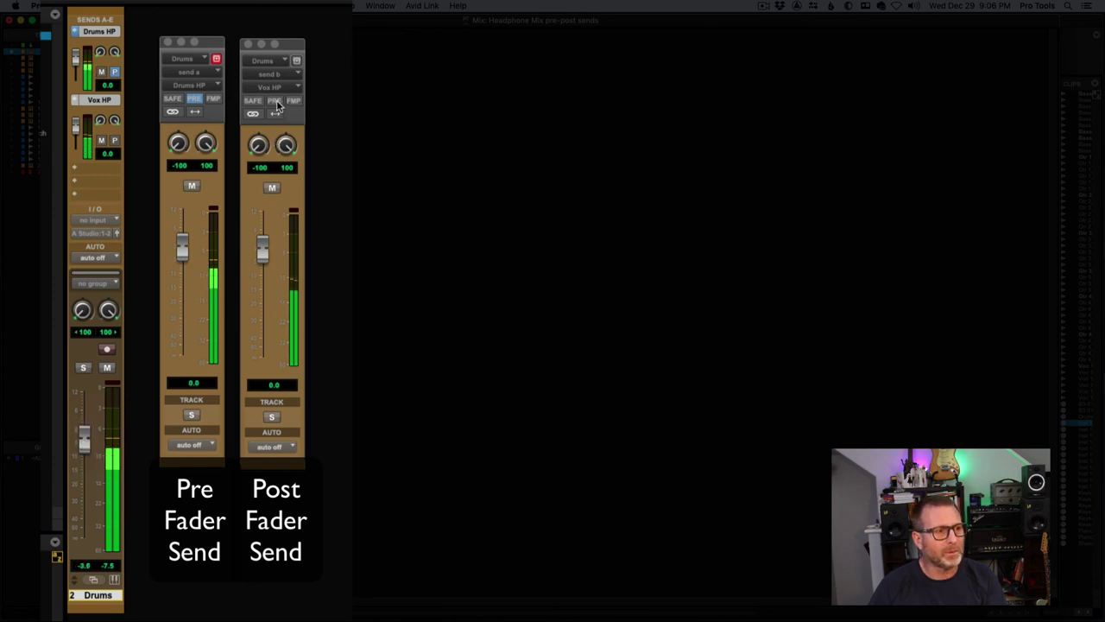
pyautogui.moveTo(85, 438); pyautogui.dragTo(92, 460)
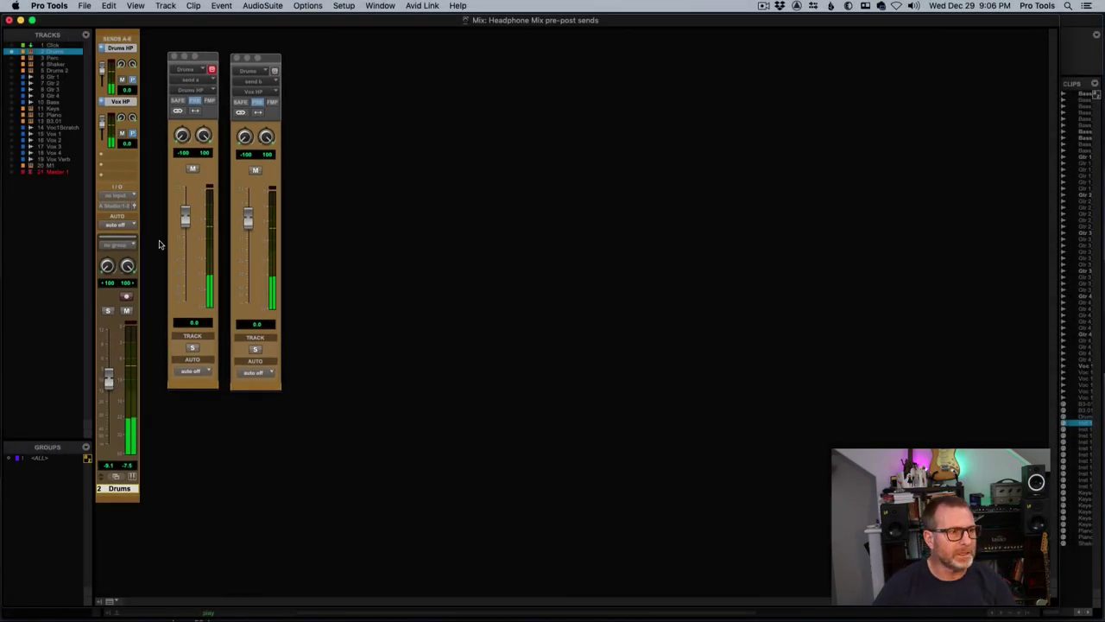
# - In the Drums send windows, bring send a (Drums HP) to -3.3 dB and send b (Vox HP) to -7.5 dB
pyautogui.moveTo(185, 216); pyautogui.dragTo(184, 242)
pyautogui.moveTo(248, 217); pyautogui.dragTo(248, 233)
pyautogui.moveTo(183, 243); pyautogui.dragTo(184, 226)
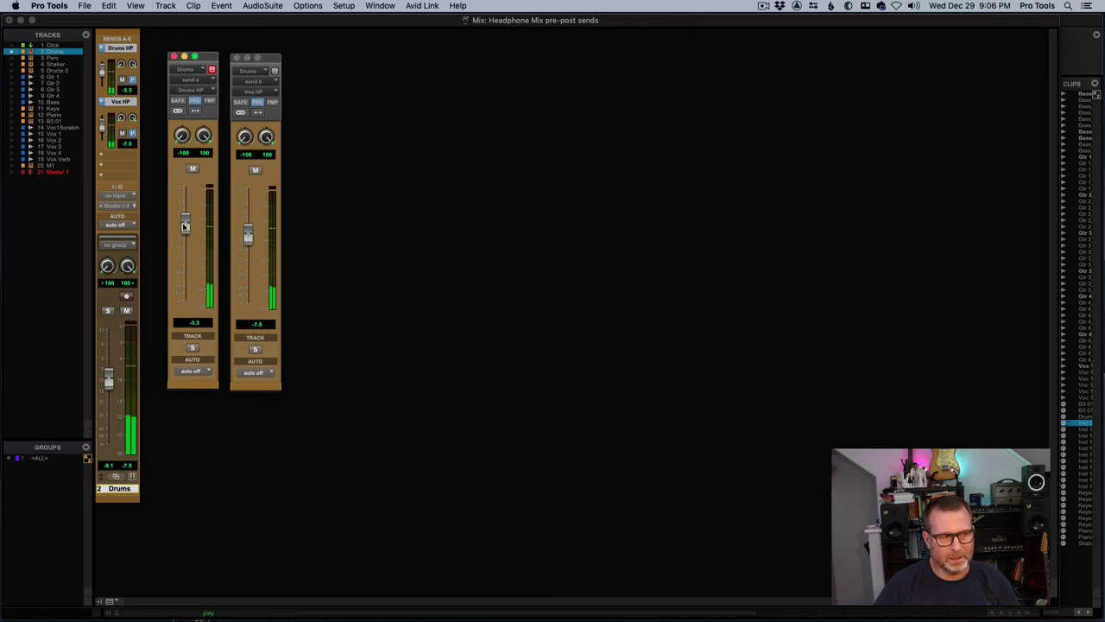